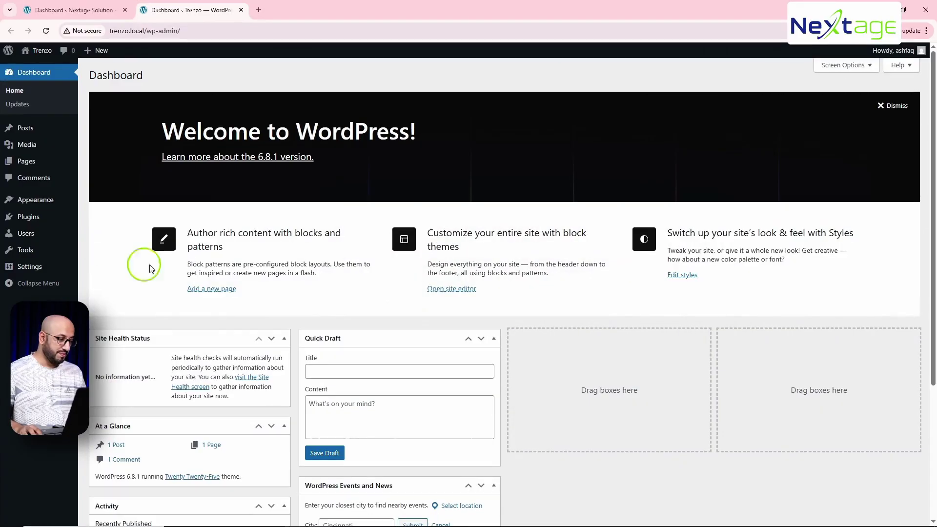
Install the Astra theme from the popular themes in the theme directory and activate it.
mouse_move(69, 201)
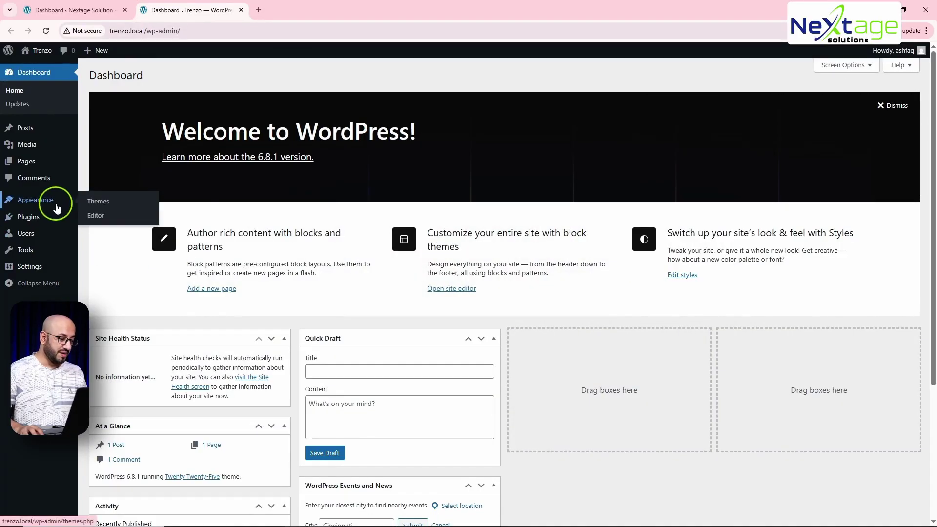
click(110, 202)
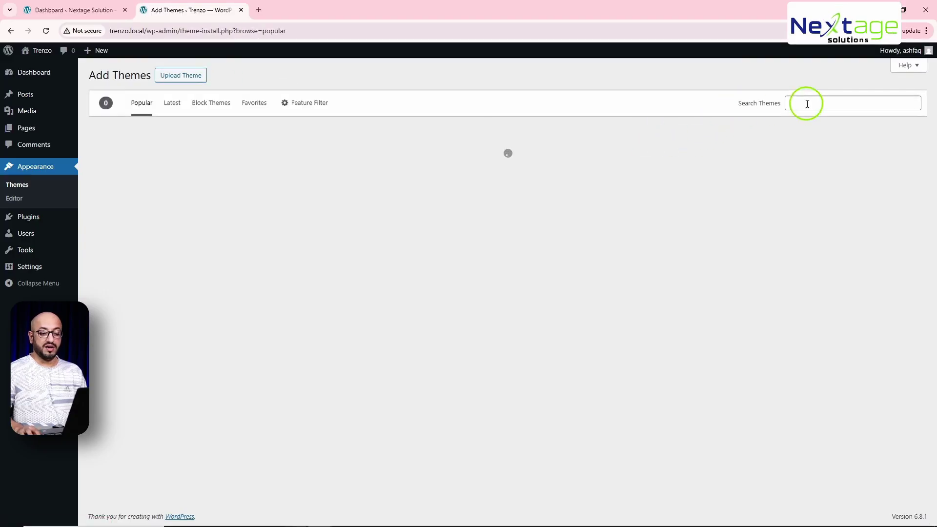
click(806, 104)
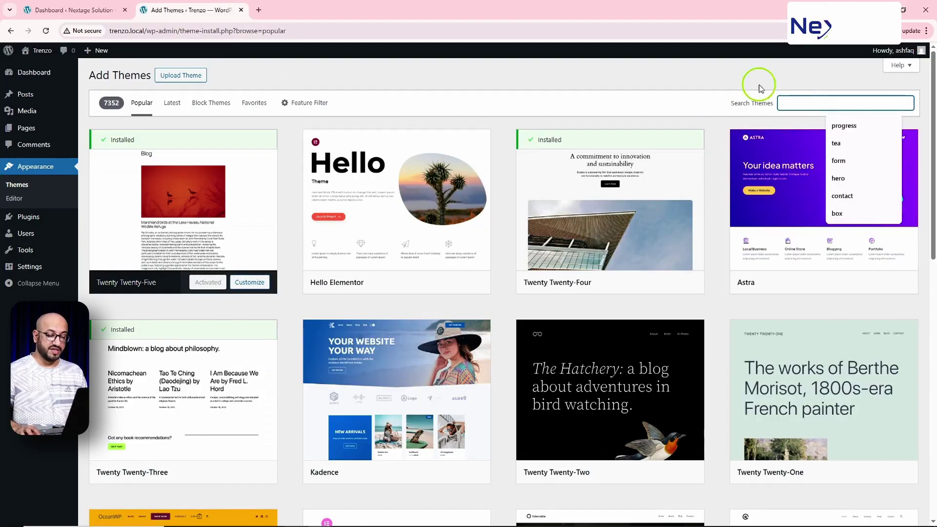
click(860, 284)
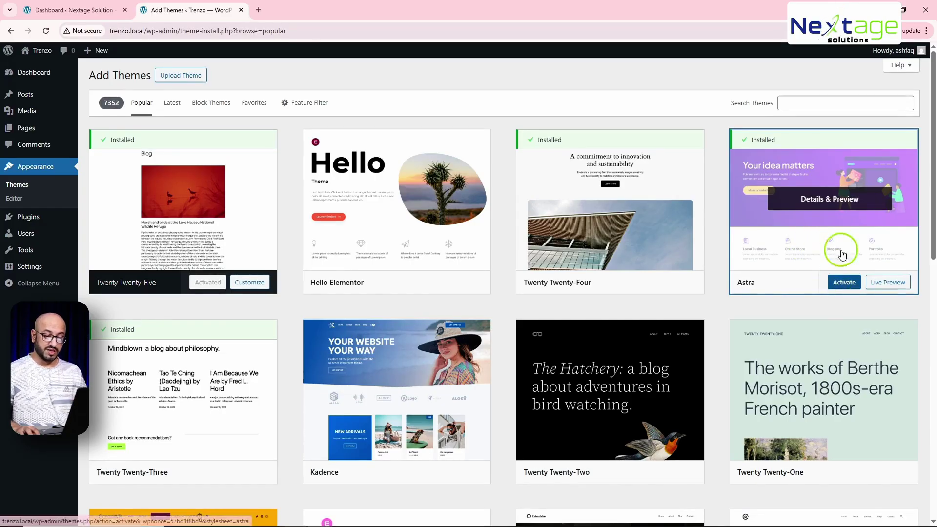
click(842, 286)
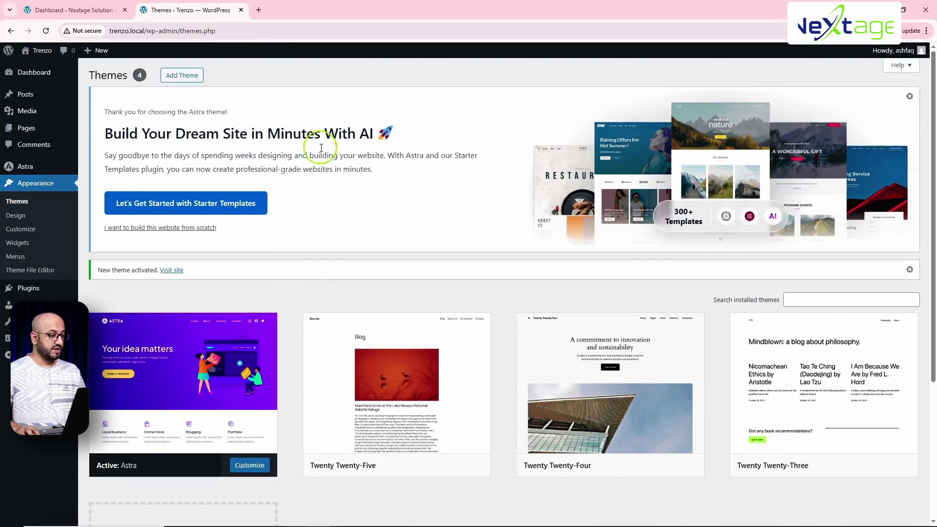
Open the Trenzo site's front end in a separate browser tab to check its look with the active theme.
mouse_move(43, 77)
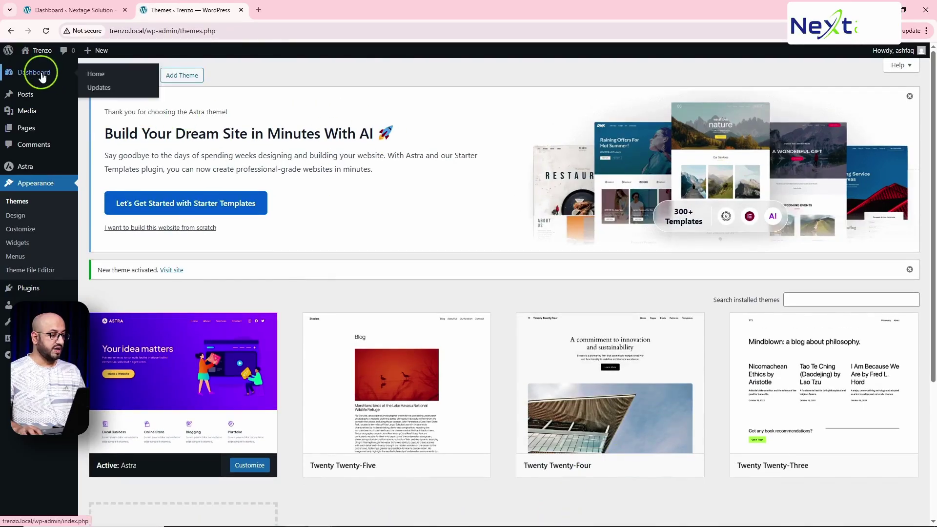
middle_click(95, 78)
click(303, 12)
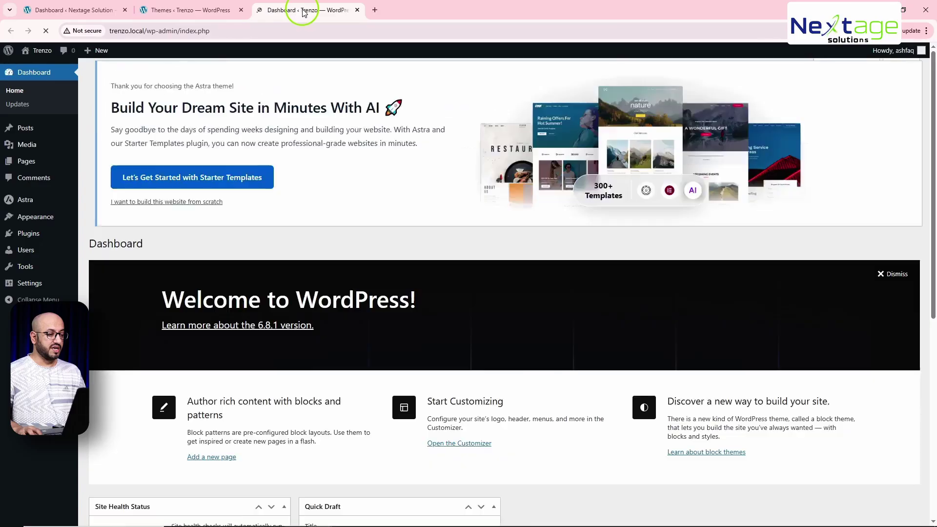
click(43, 54)
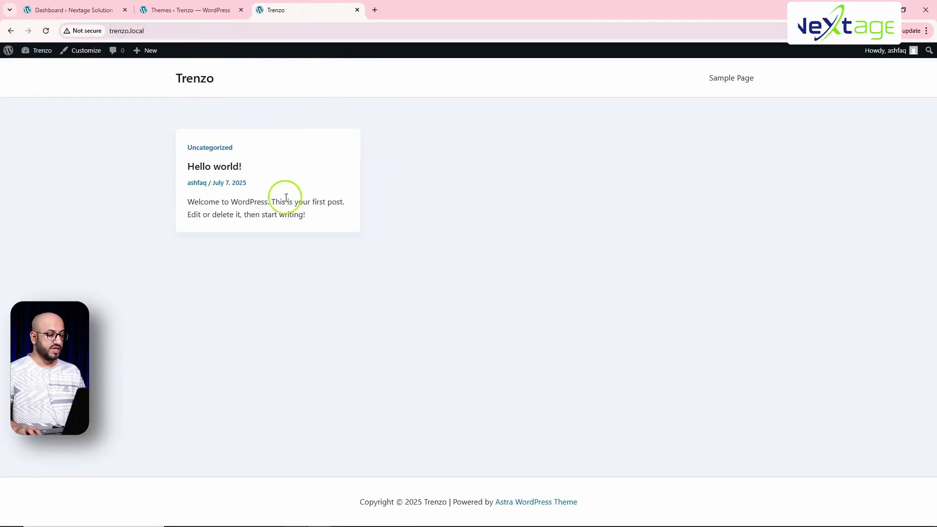
Search the plugin directory for "starter", then install and activate the Starter Templates plugin by Brainstorm Force.
click(203, 11)
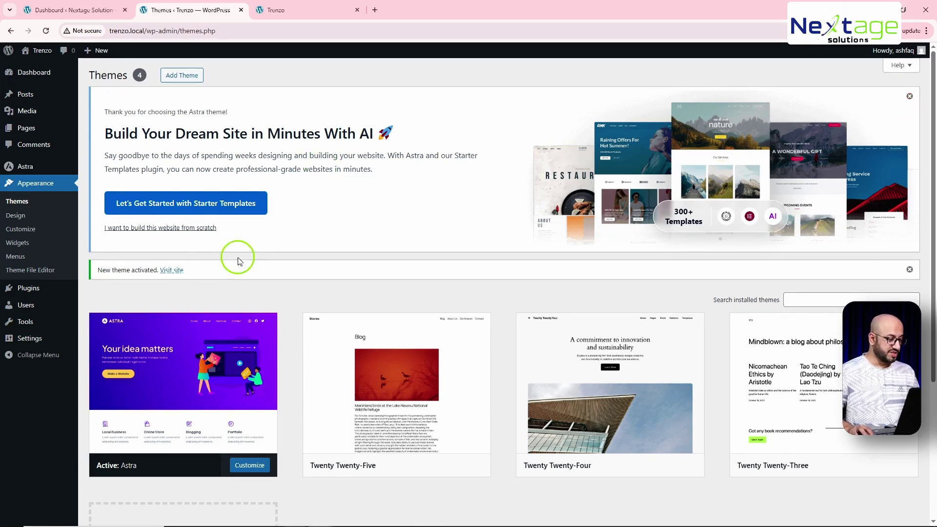
mouse_move(35, 287)
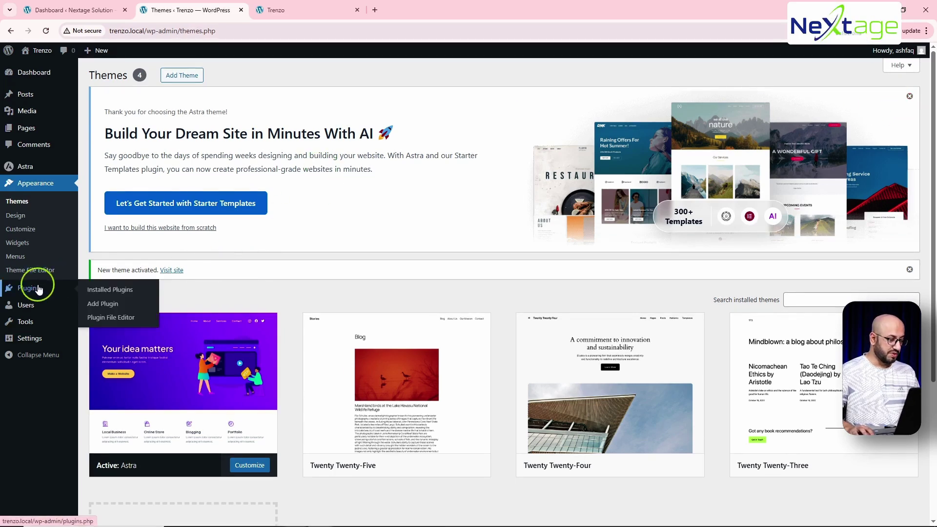
click(120, 310)
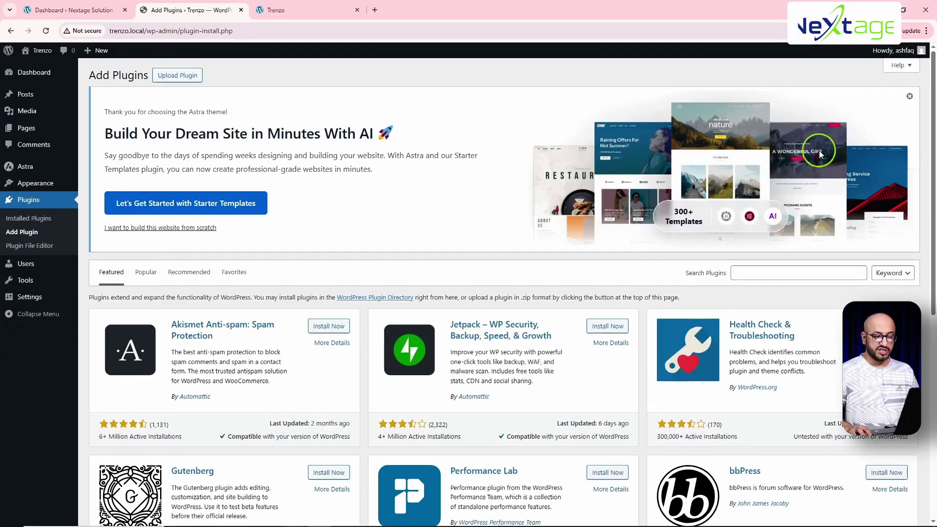
click(781, 272)
text(starter)
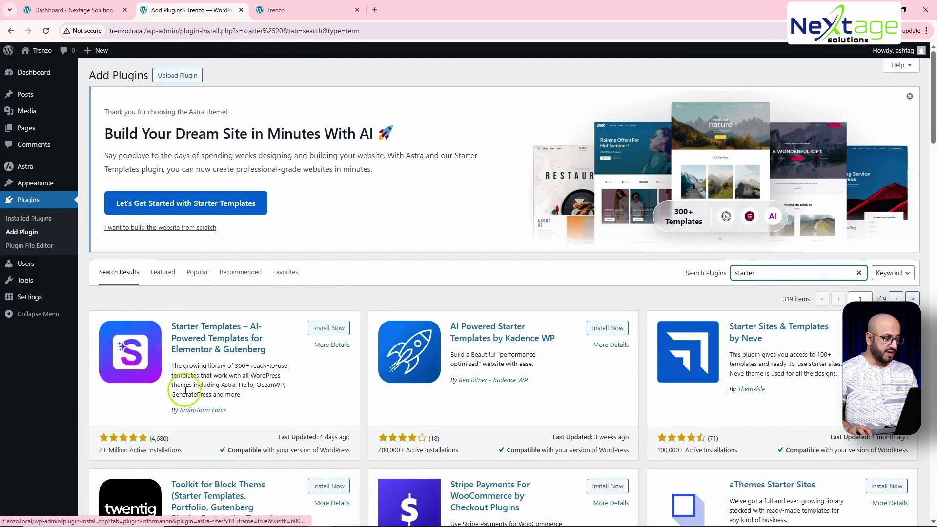
click(326, 329)
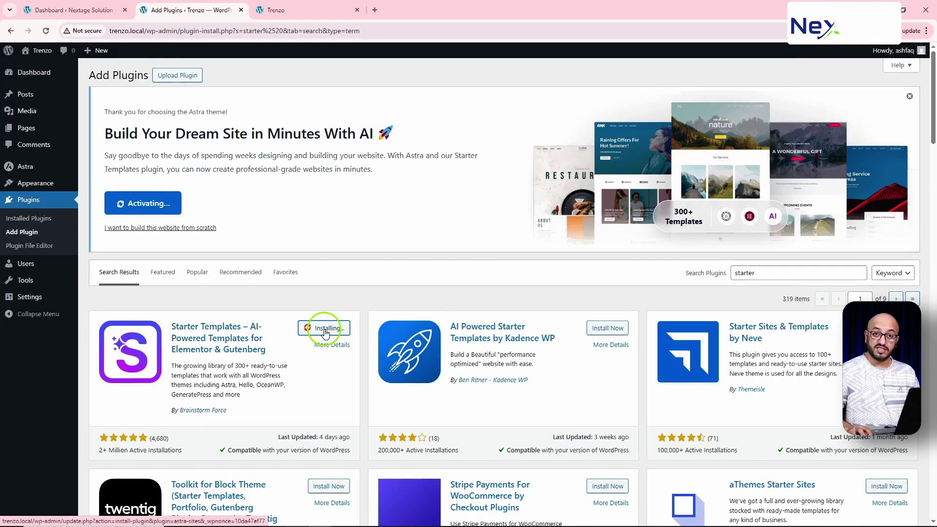
click(307, 10)
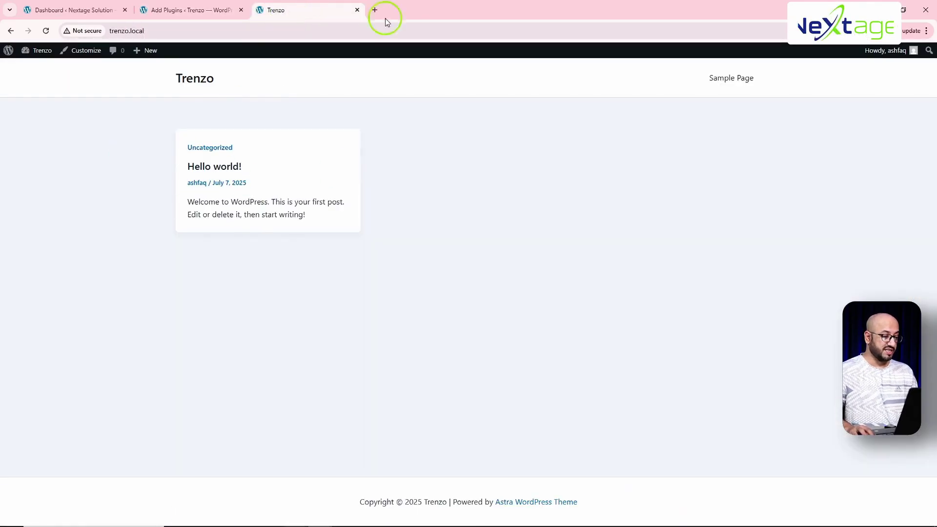
click(194, 9)
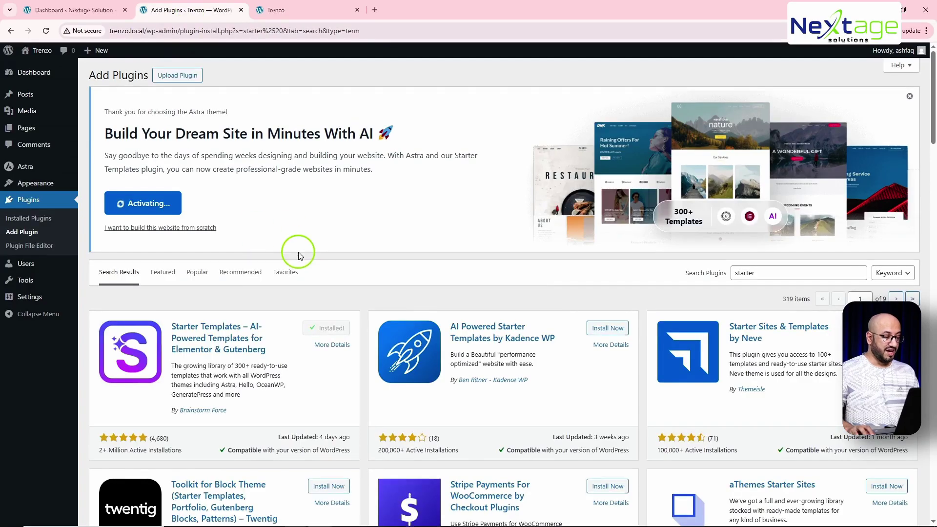
click(336, 332)
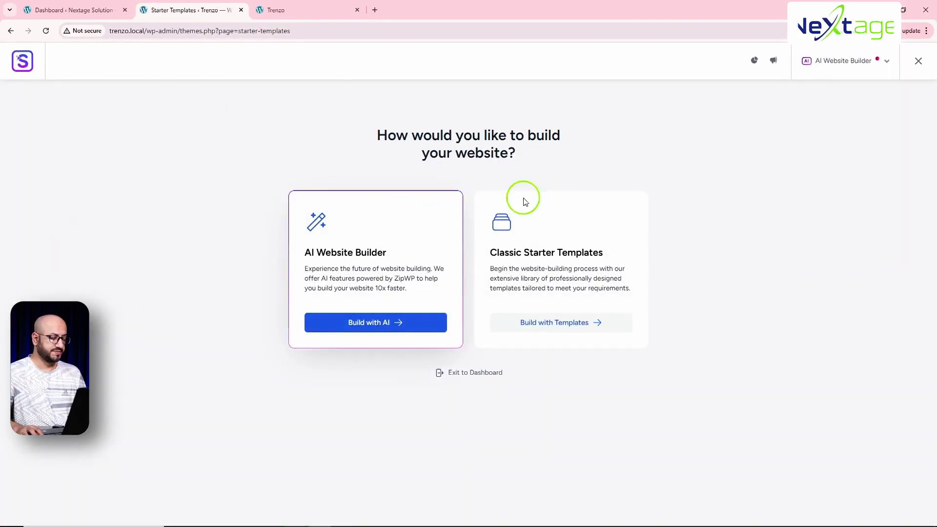
Choose Elementor as the page builder and filter the starter templates to the E-Commerce category.
click(885, 61)
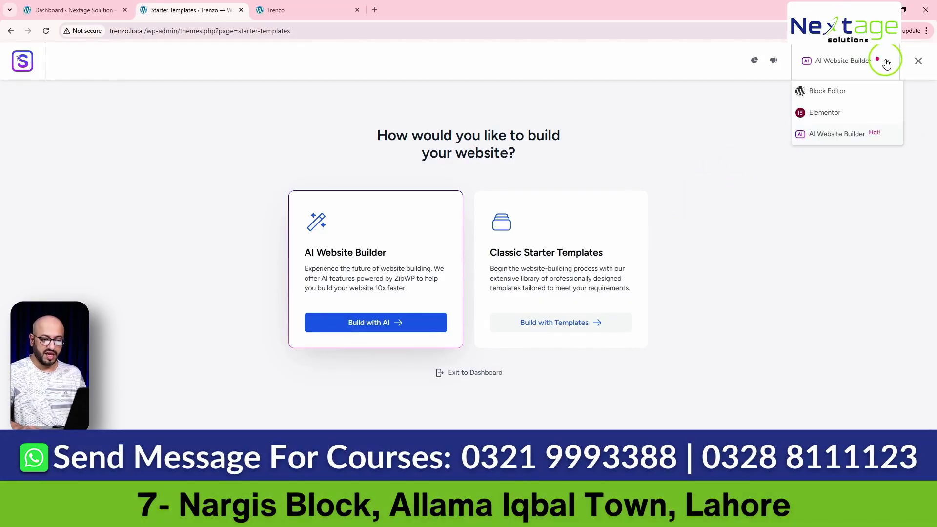
click(831, 111)
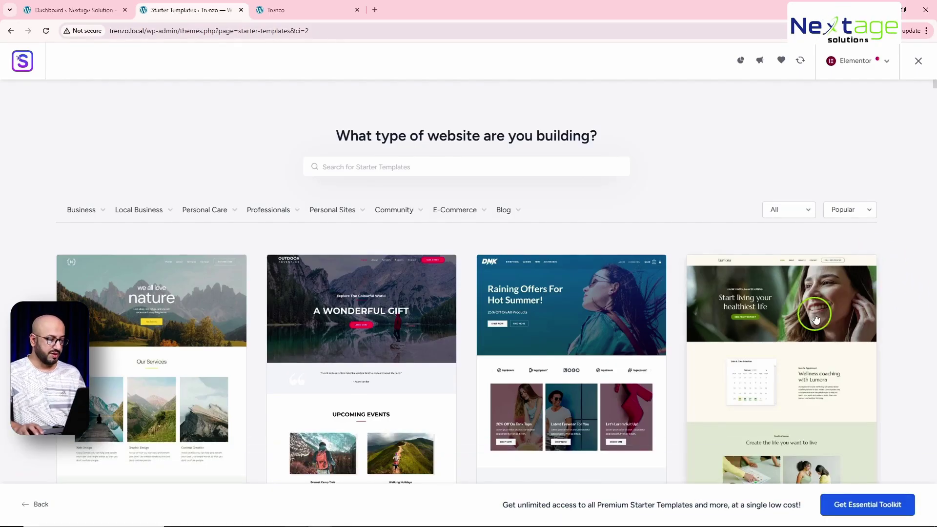
click(461, 212)
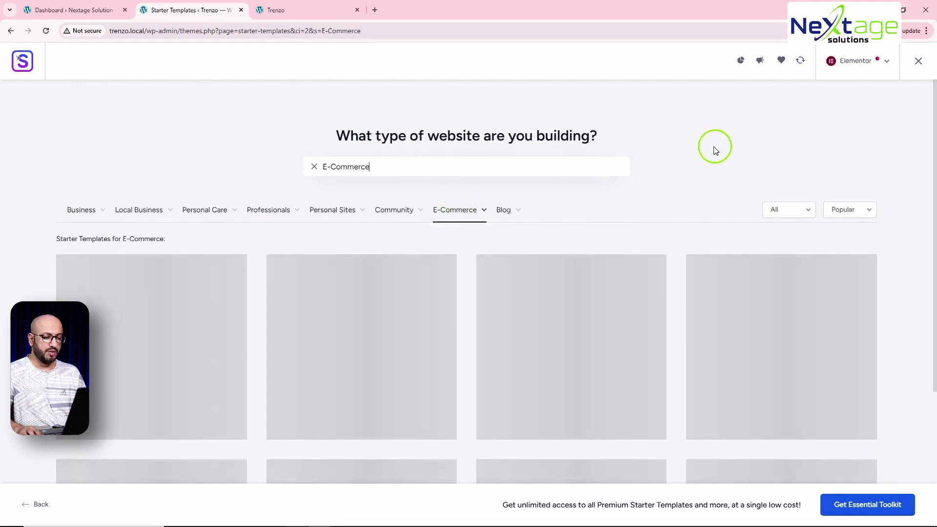
Look through the E-Commerce starter templates to compare the free and premium store designs.
scroll(732, 142, down, 3)
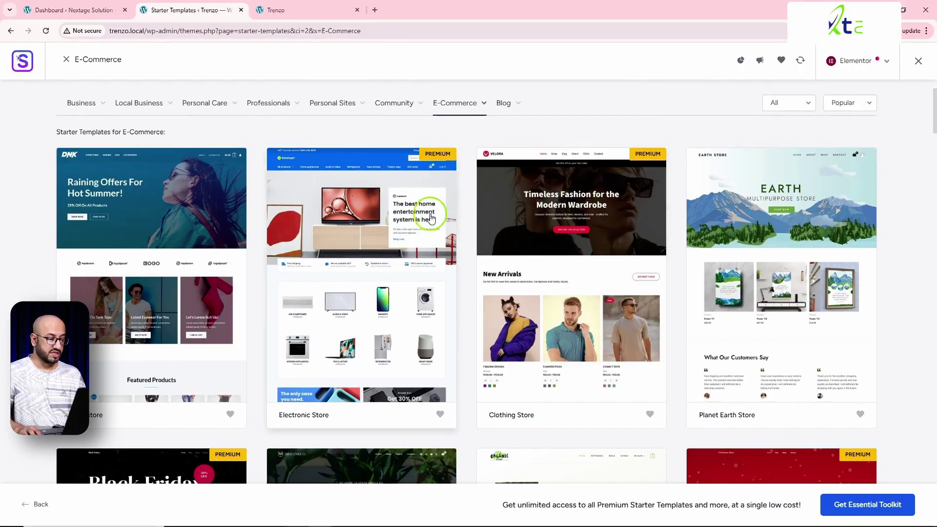
scroll(443, 208, down, 3)
scroll(644, 266, down, 2)
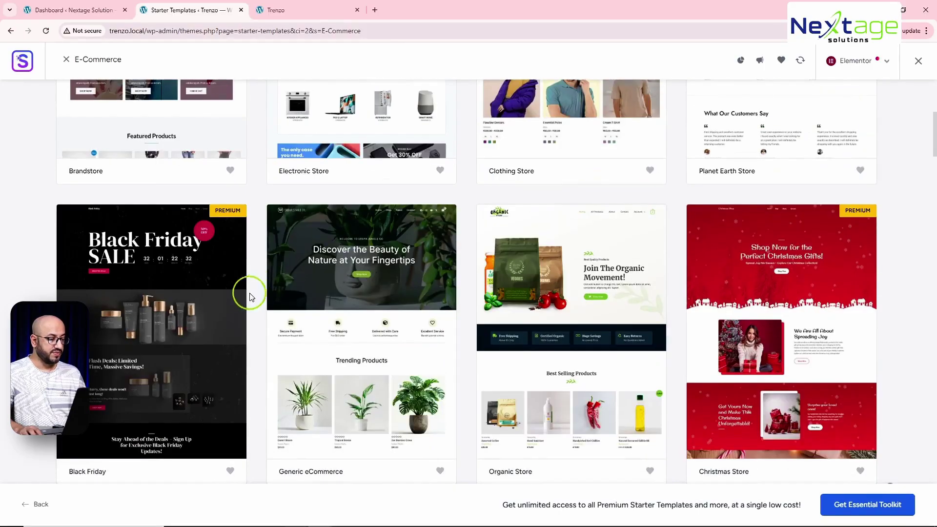
scroll(516, 227, down, 2)
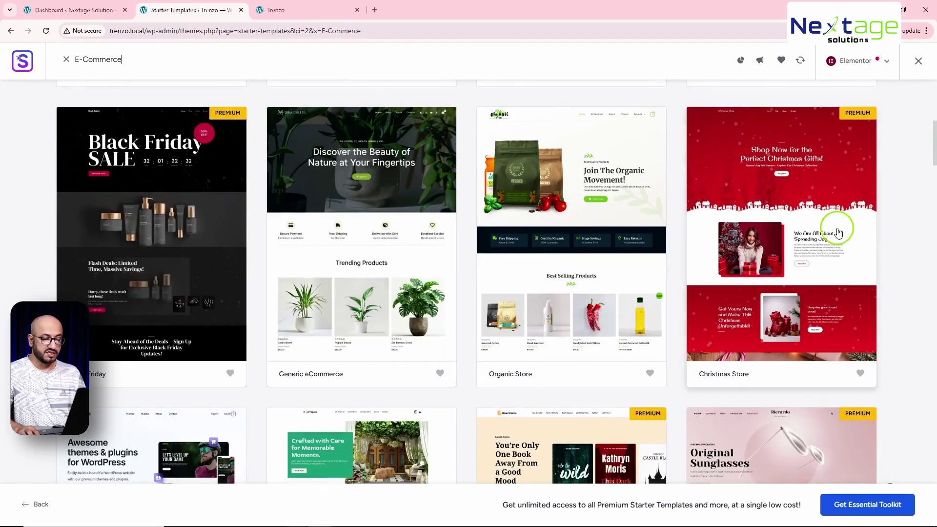
scroll(829, 234, down, 2)
scroll(827, 240, down, 3)
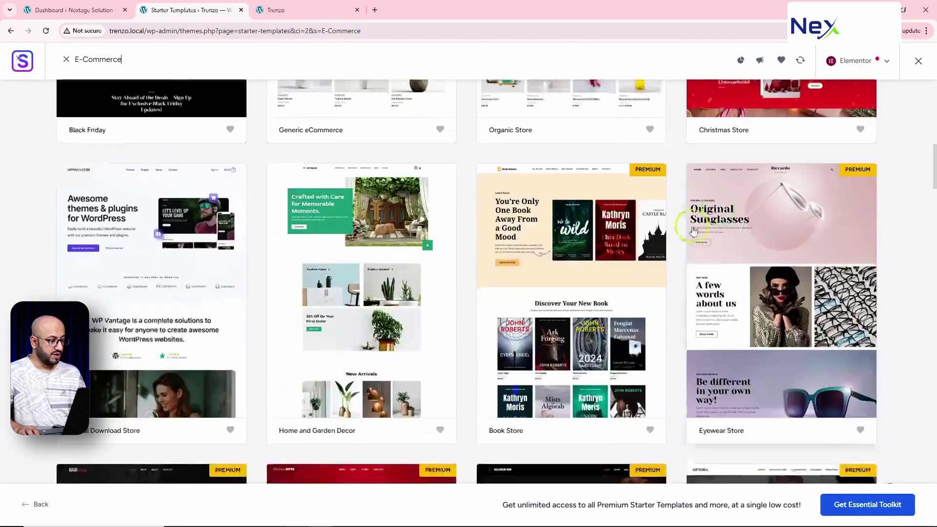
scroll(279, 250, down, 2)
scroll(266, 250, up, 3)
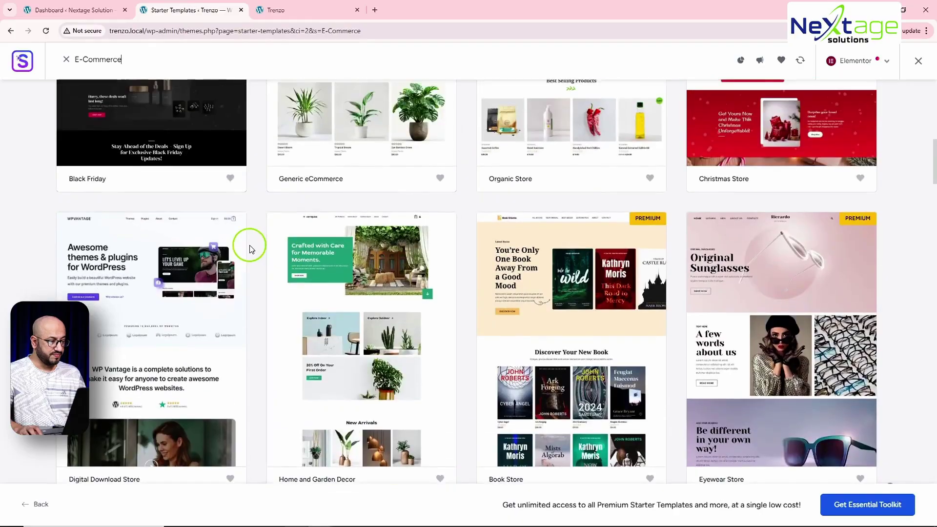
scroll(273, 269, down, 2)
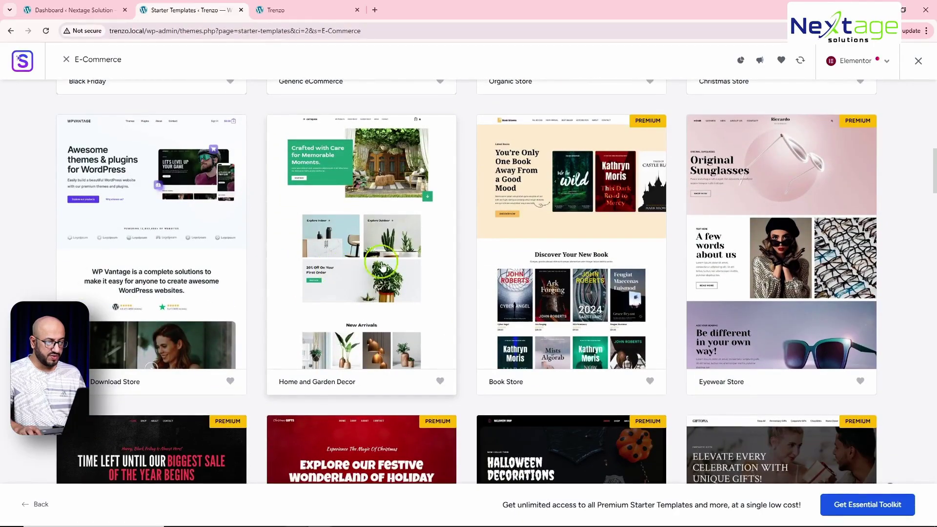
scroll(471, 285, down, 3)
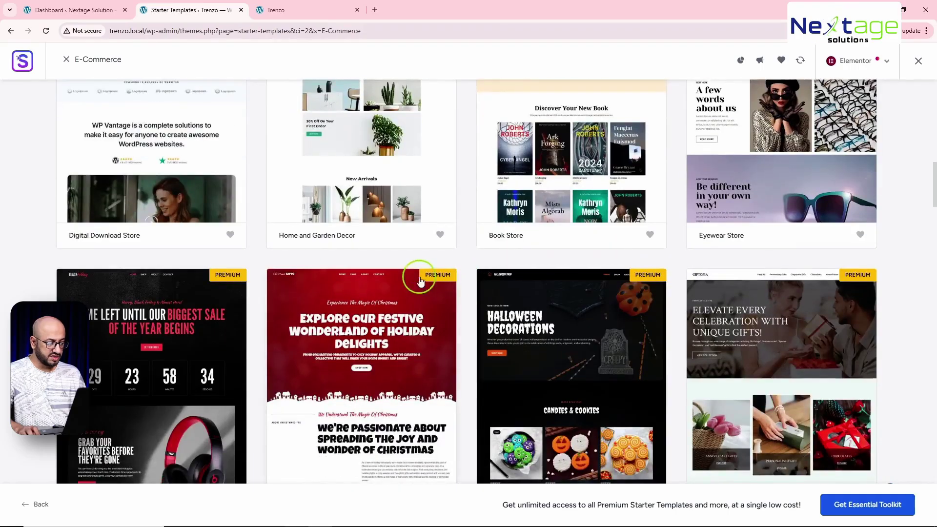
scroll(299, 236, up, 15)
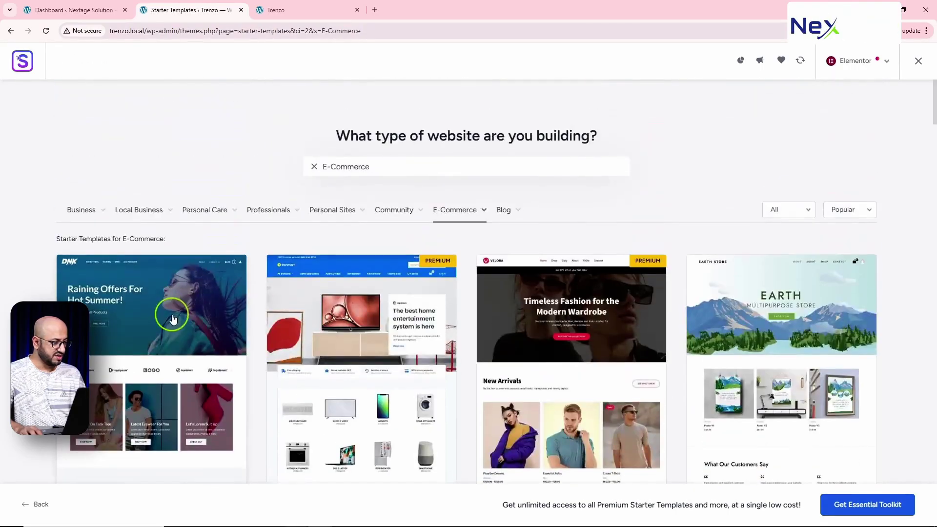
Select the Brandstore template with its default fonts and colours, and exclude the SEO & Search Visibility feature.
click(174, 312)
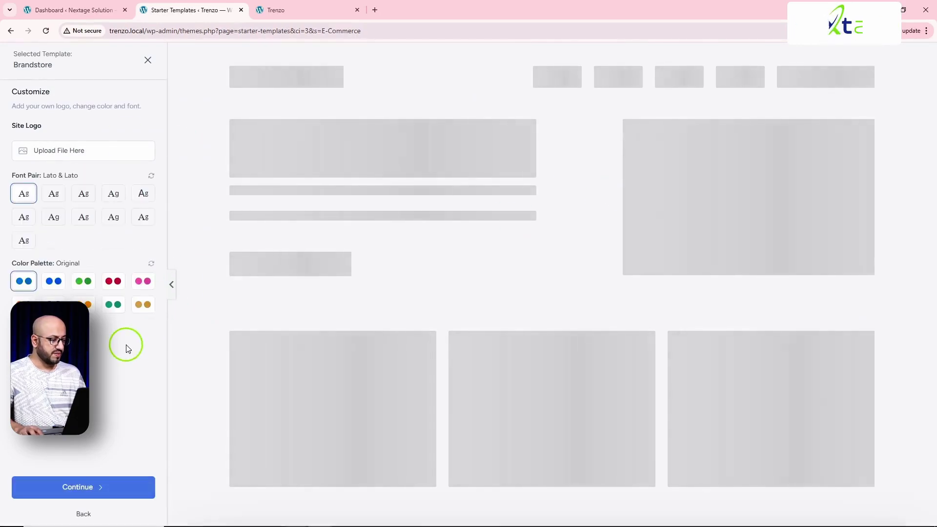
click(89, 488)
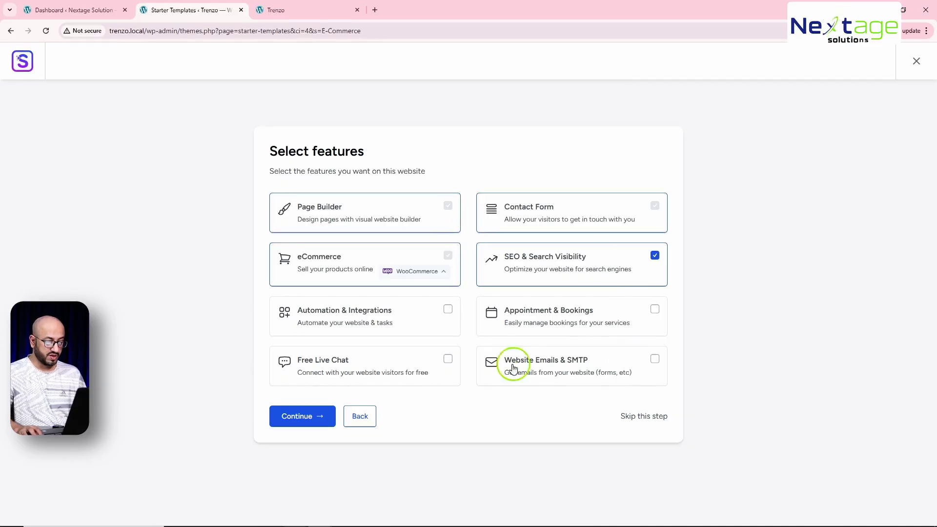
click(655, 256)
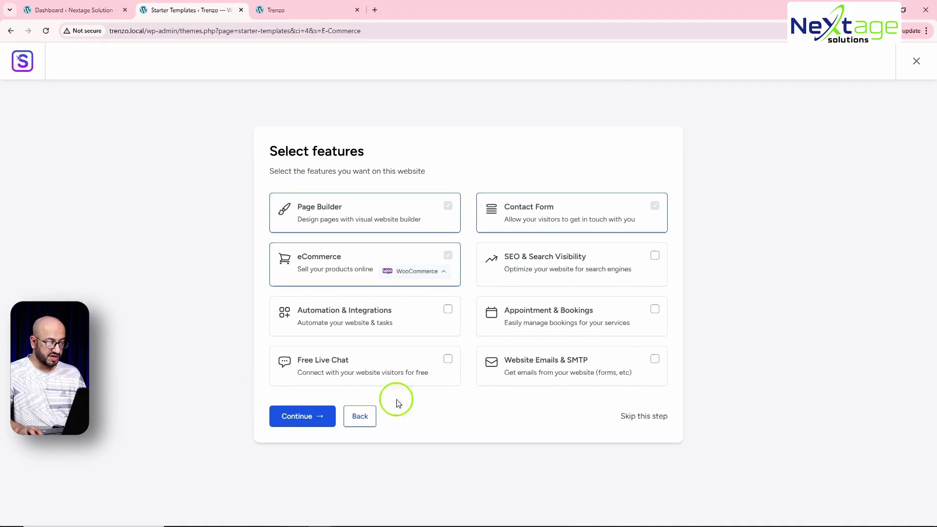
click(308, 417)
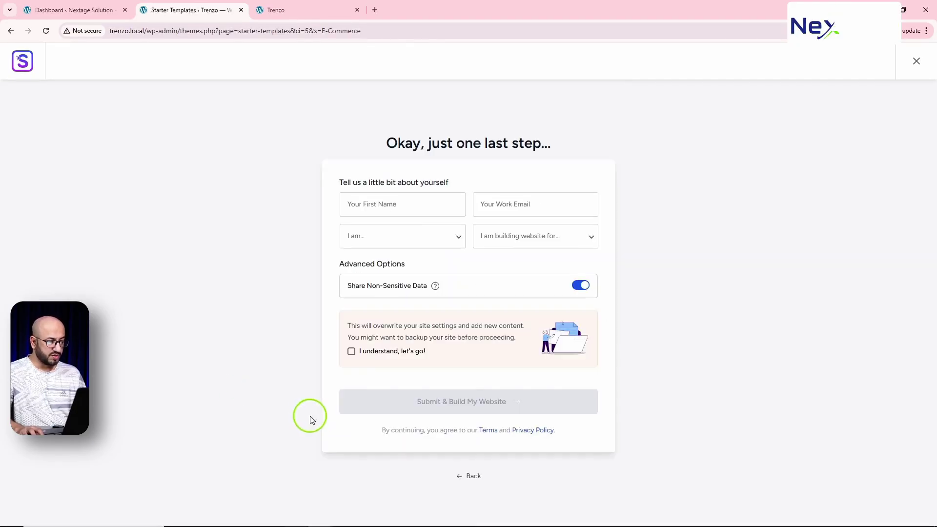
Accept the overwrite notice to build the website from the template, and open the finished site.
click(351, 352)
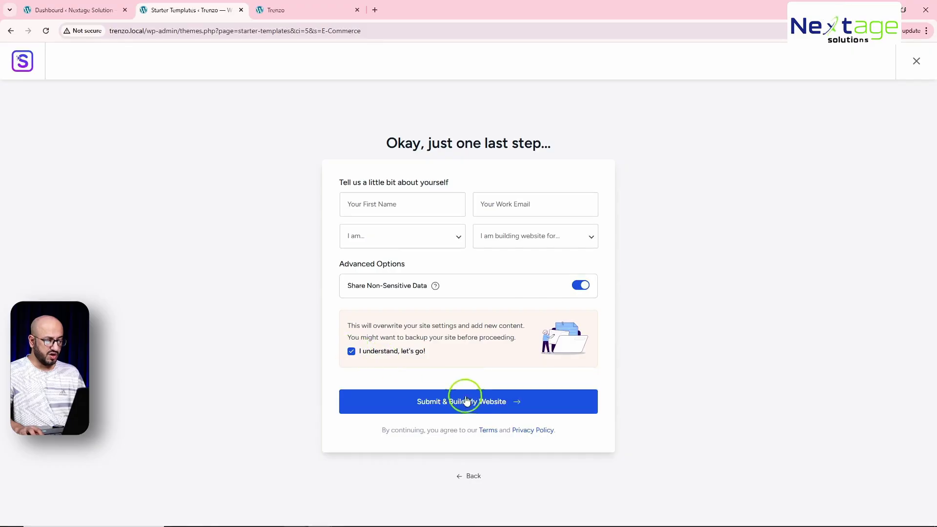
click(472, 400)
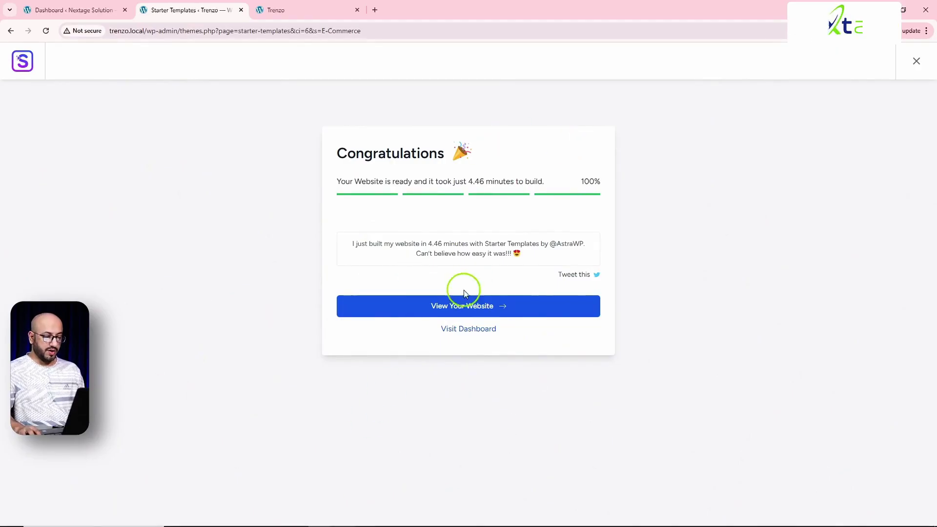
click(464, 307)
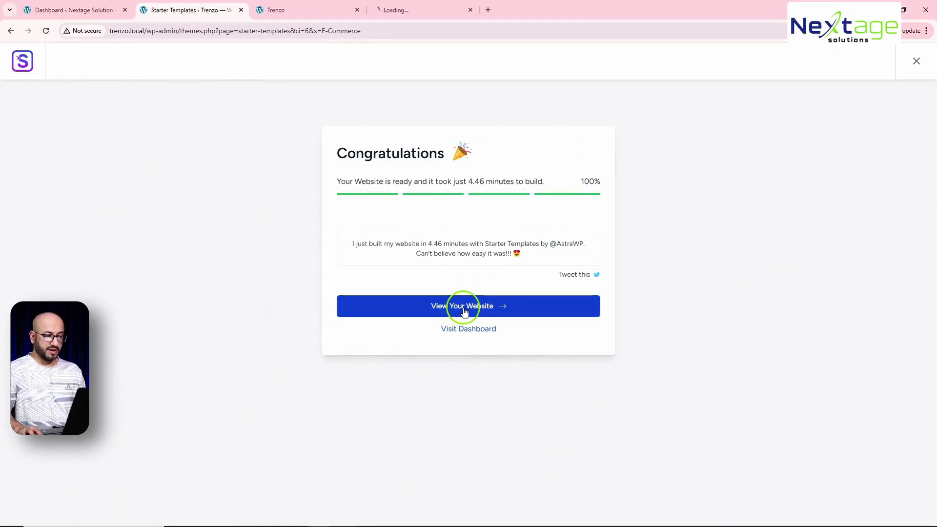
click(422, 12)
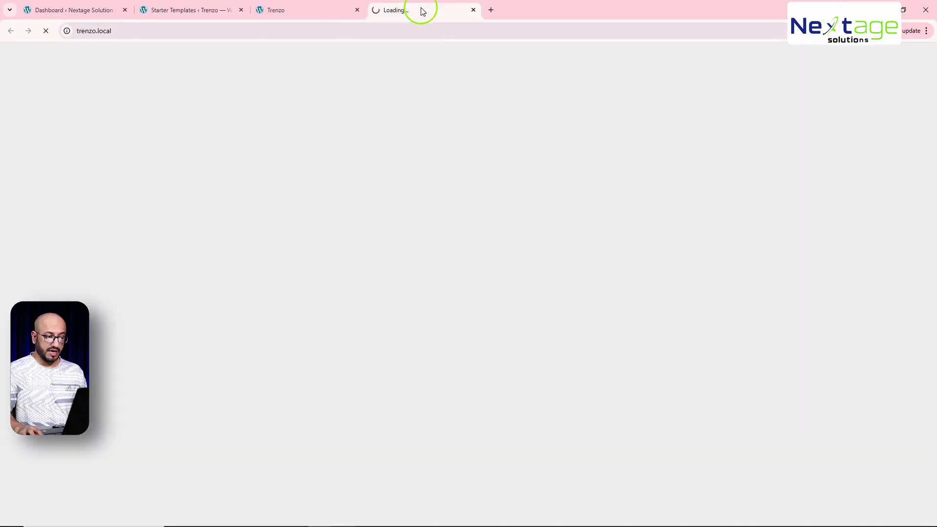
Compare the original Trenzo page with the newly built homepage, and examine its hero, brand logos, promotional banners and Featured Products.
click(307, 10)
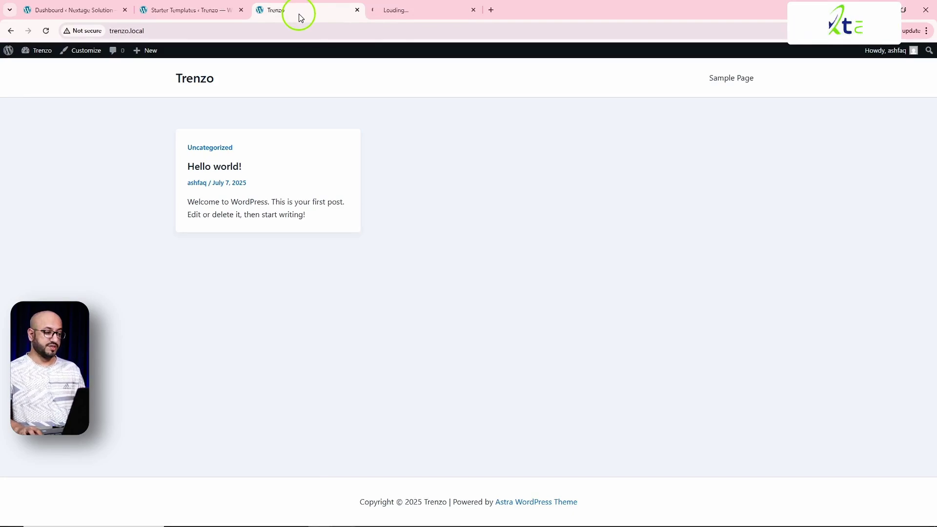
click(402, 12)
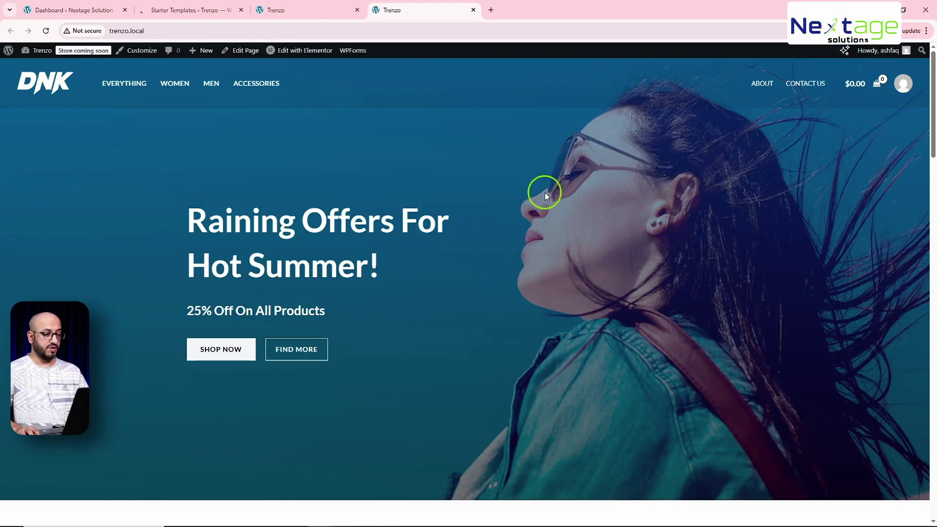
scroll(544, 195, down, 1)
scroll(585, 234, up, 1)
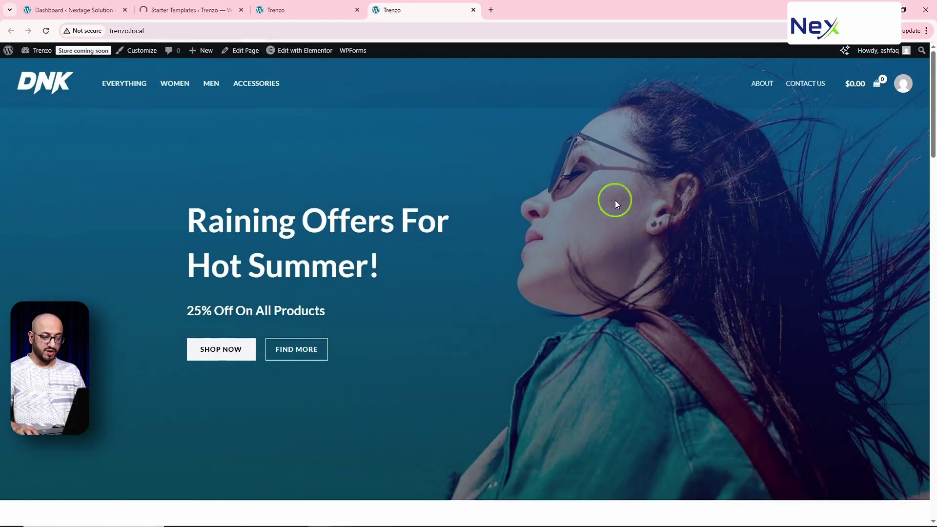
scroll(628, 239, down, 4)
scroll(628, 254, up, 4)
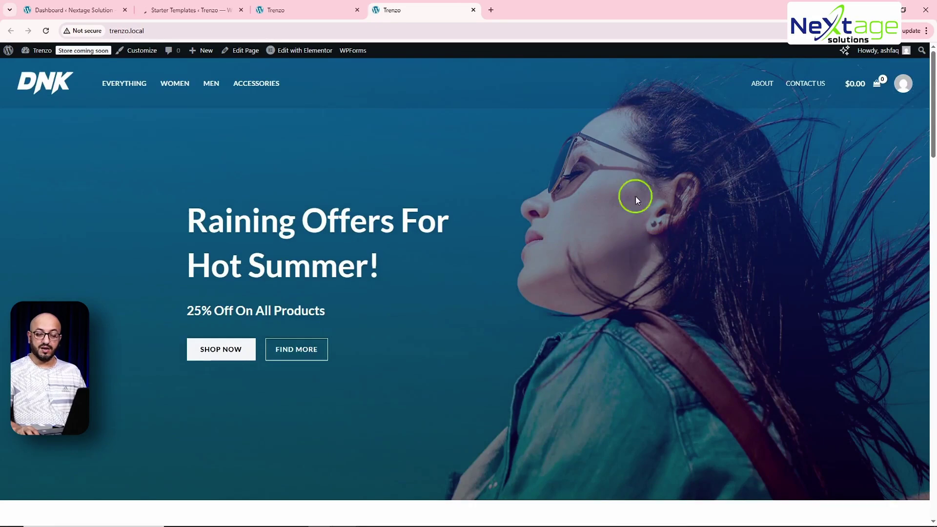
scroll(624, 315, down, 3)
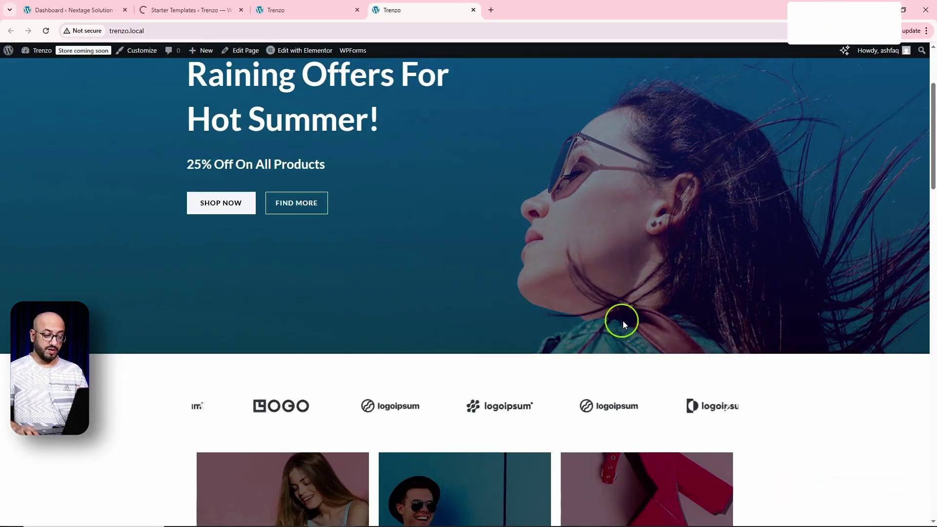
scroll(623, 322, down, 6)
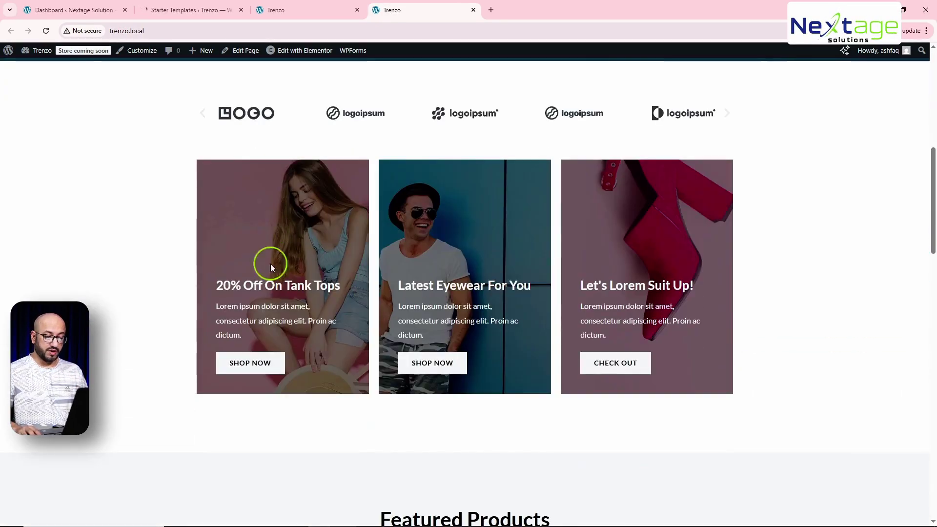
scroll(669, 288, down, 3)
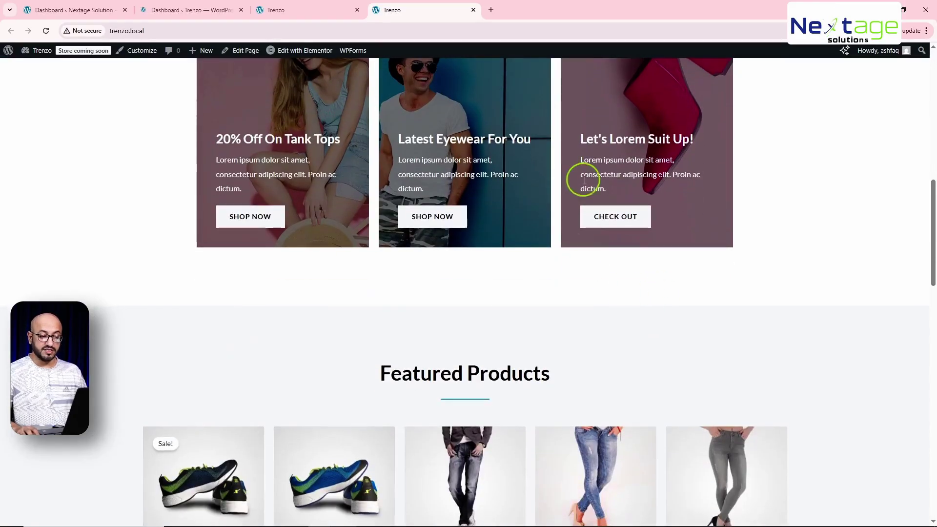
scroll(664, 239, down, 4)
scroll(366, 229, down, 2)
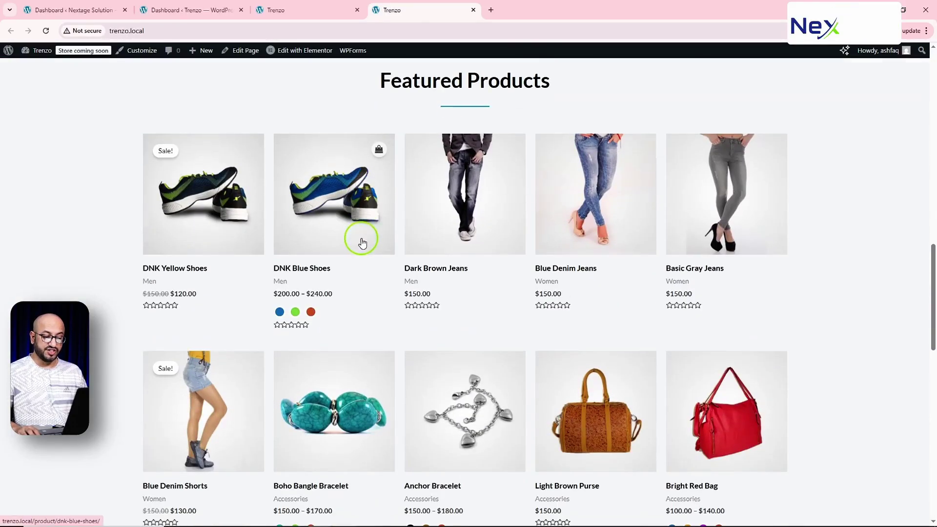
scroll(621, 255, down, 2)
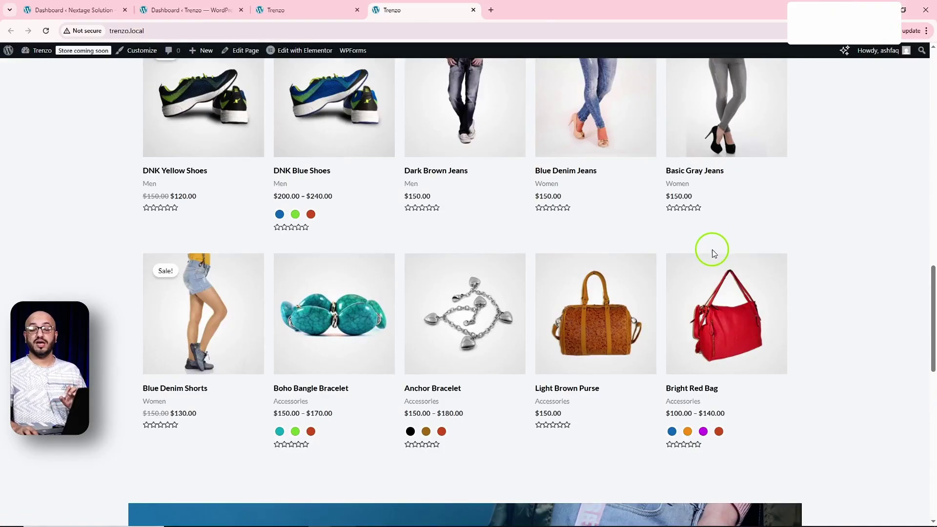
scroll(836, 262, down, 1)
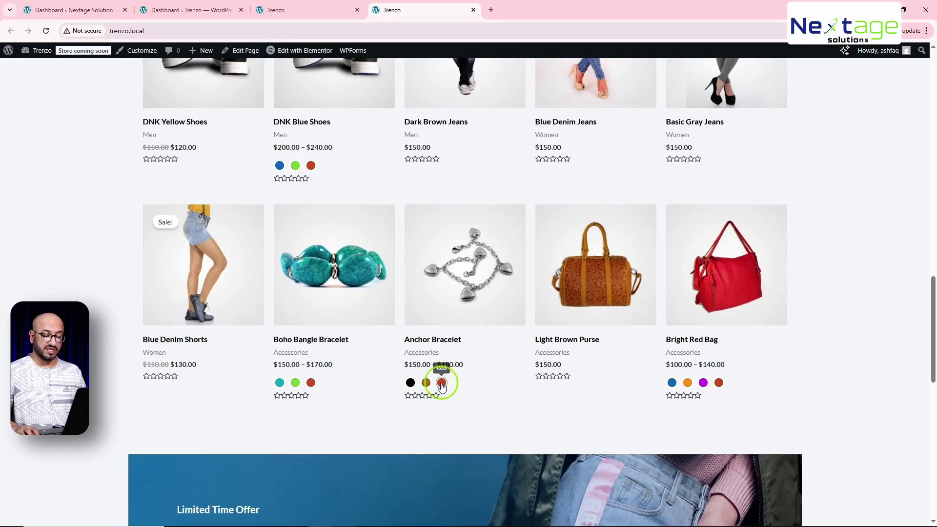
Preview the brown and black variants of the Anchor Bracelet and the red variant of the Bright Red Bag under Featured Products.
click(426, 383)
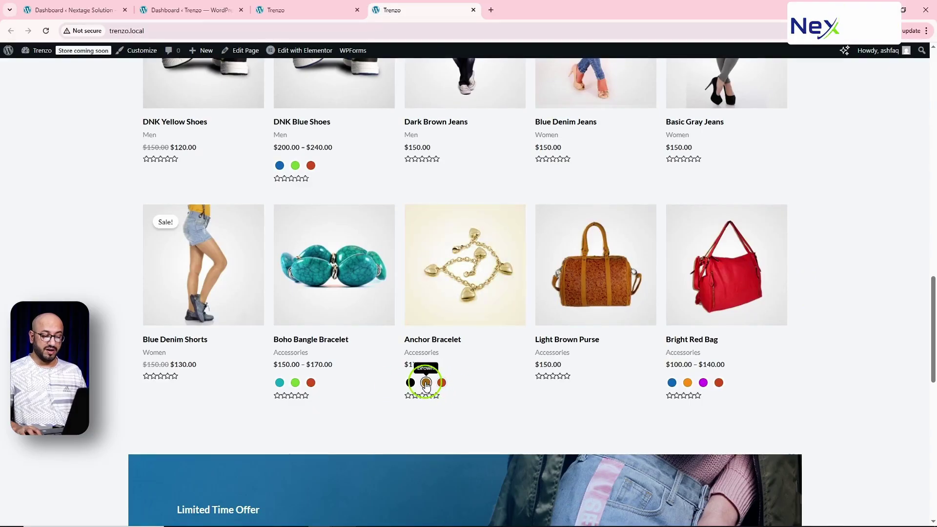
click(410, 382)
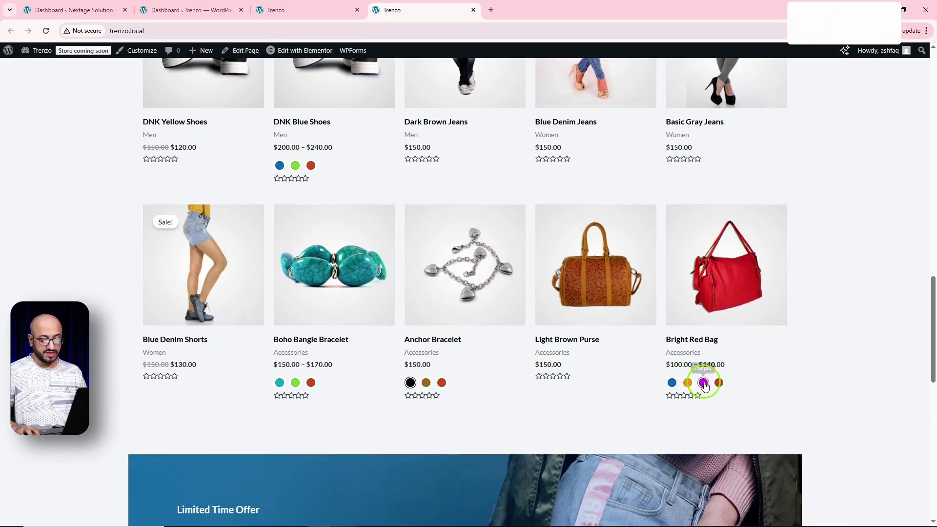
click(718, 382)
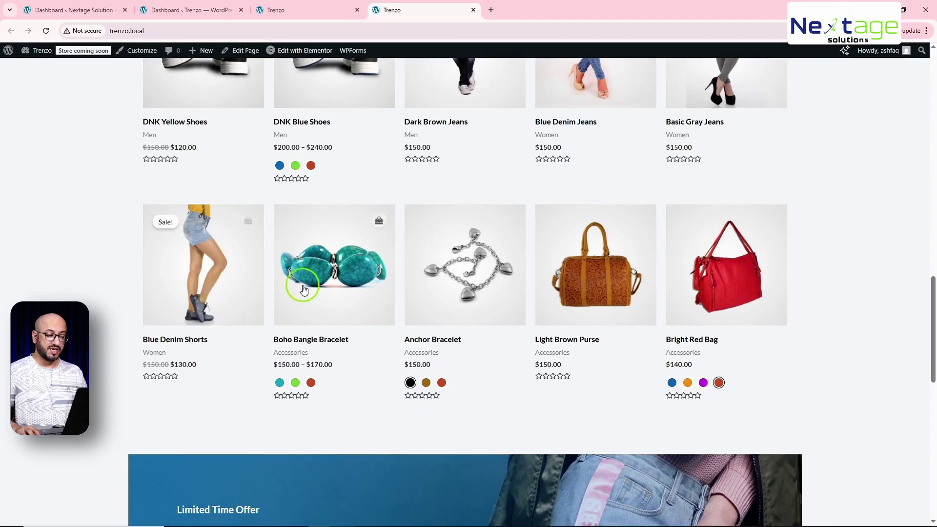
scroll(455, 280, down, 2)
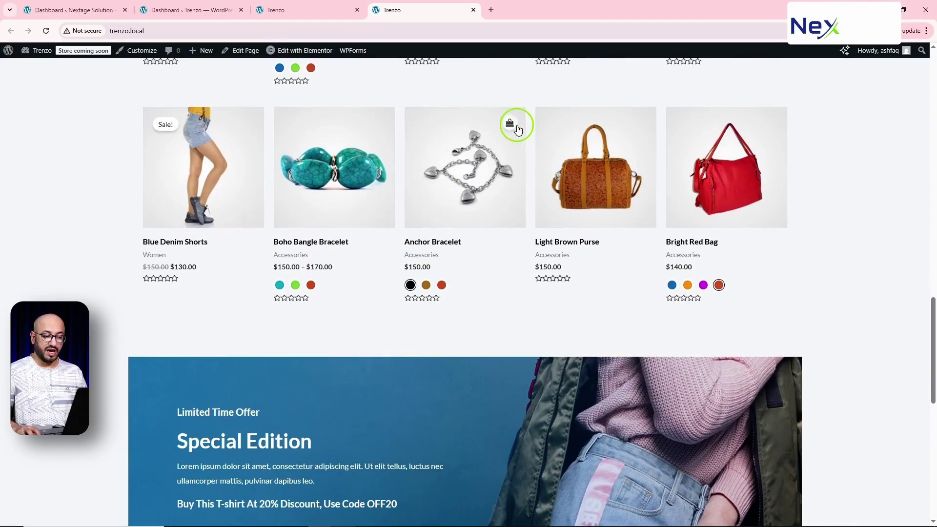
Open the Anchor Bracelet product from Featured Products, choose the brown variant and add one to the cart.
click(509, 123)
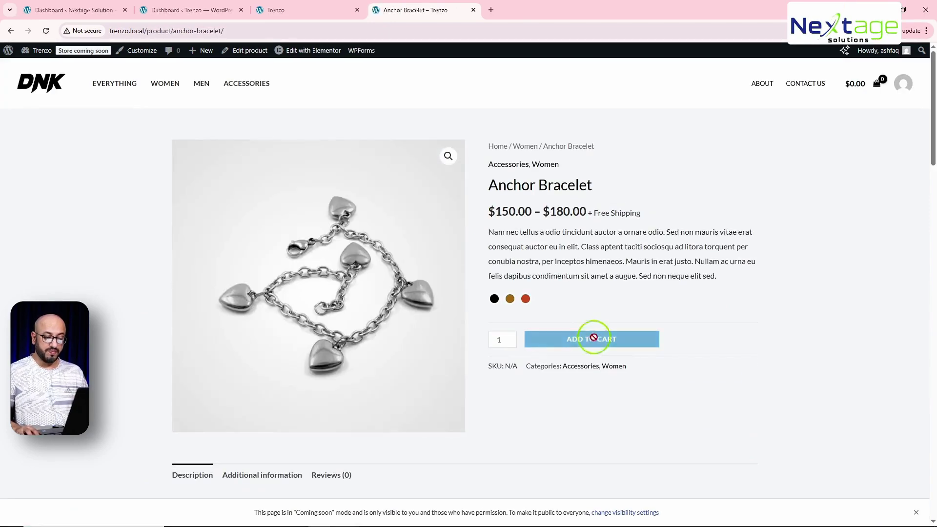
click(510, 298)
click(587, 378)
click(594, 376)
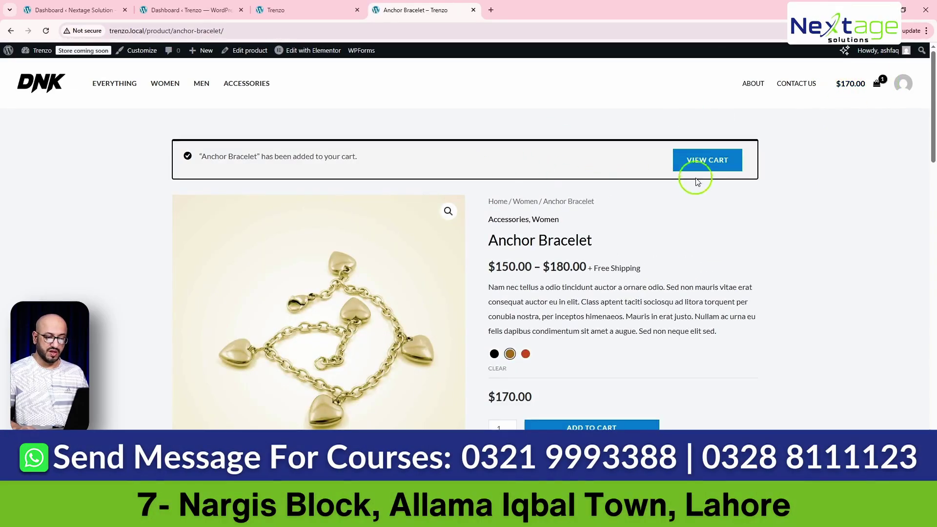
Return to the homepage and review its sections from the promotional banners through Featured Products and Special Edition to the footer links.
click(61, 84)
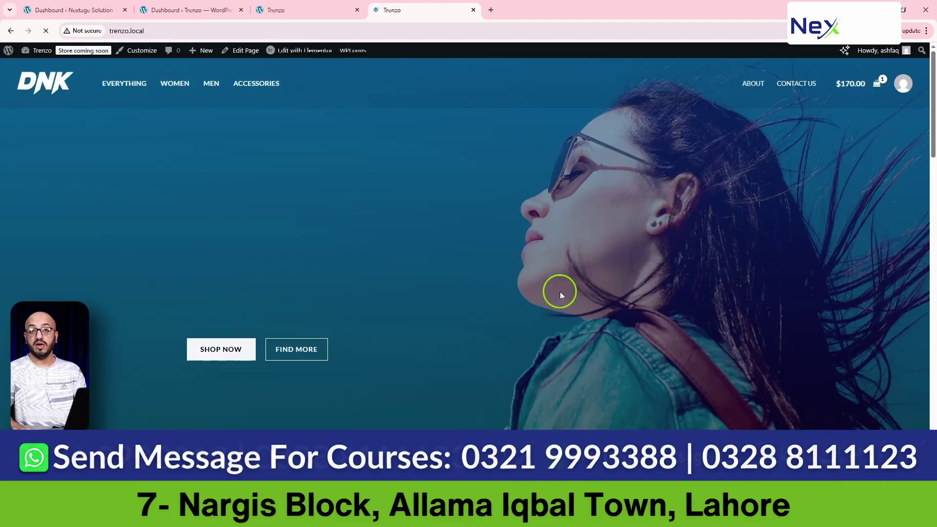
scroll(559, 285, down, 5)
scroll(574, 303, down, 7)
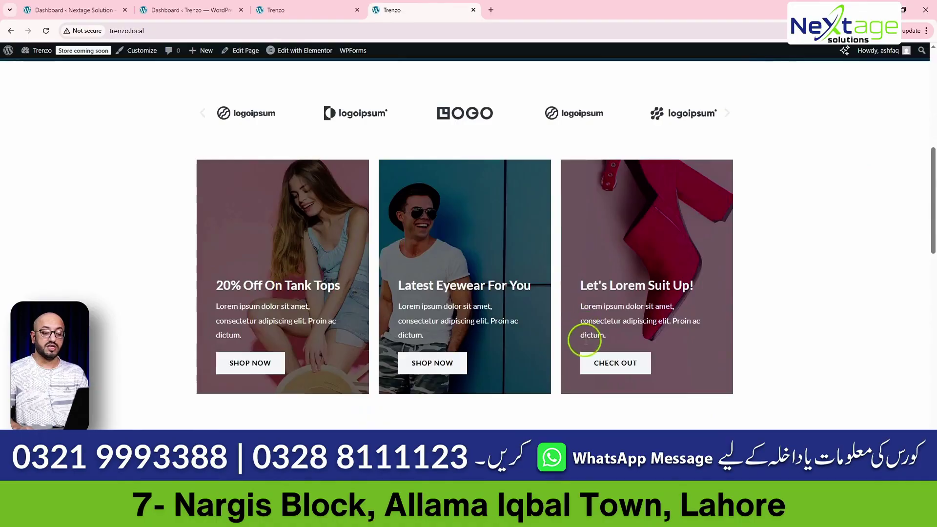
scroll(619, 374, down, 4)
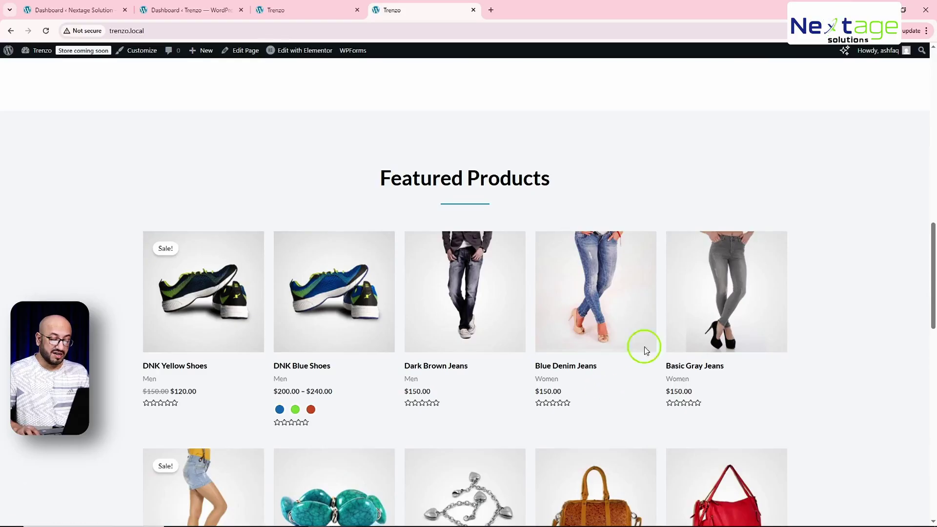
scroll(657, 277, down, 3)
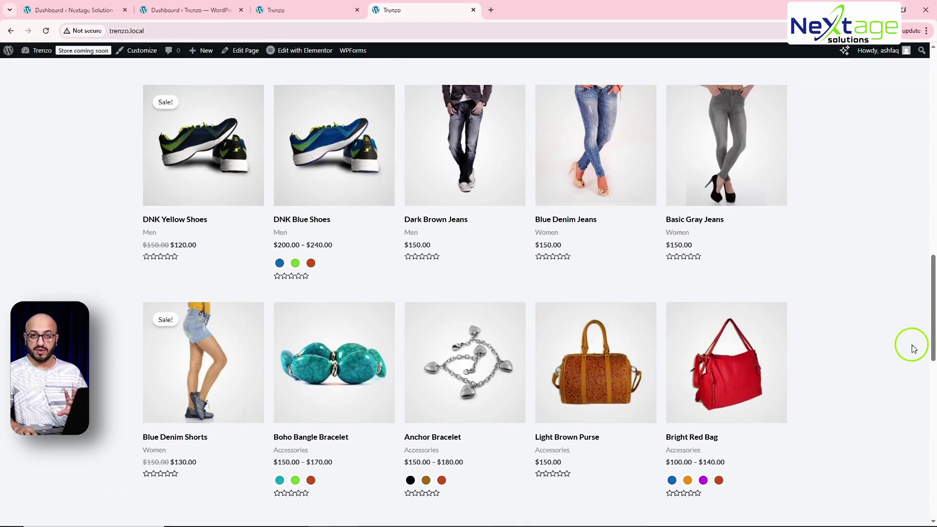
scroll(897, 354, down, 4)
scroll(873, 363, down, 5)
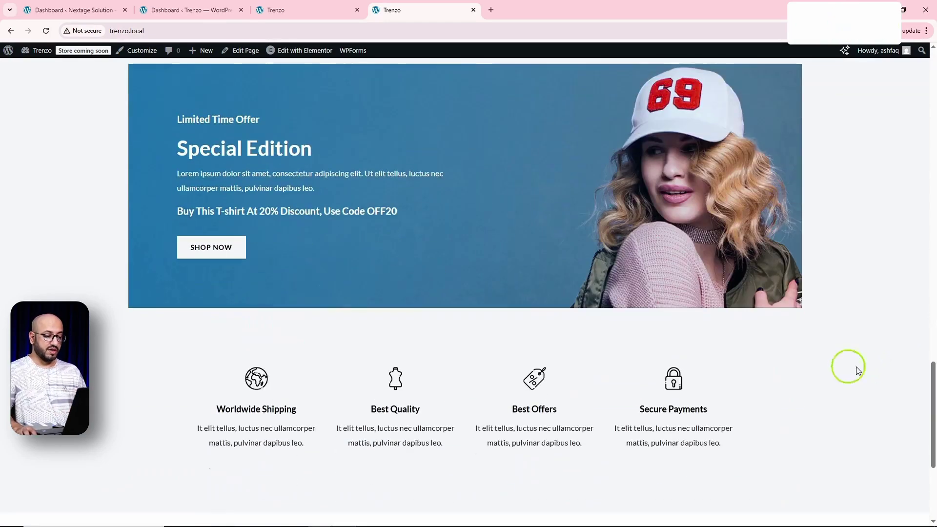
scroll(431, 198, down, 3)
scroll(362, 303, down, 1)
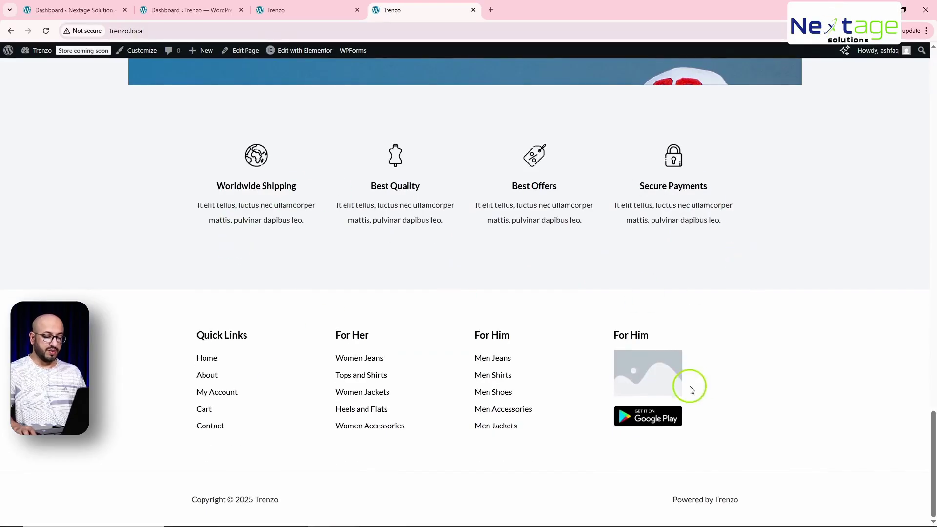
scroll(855, 365, up, 20)
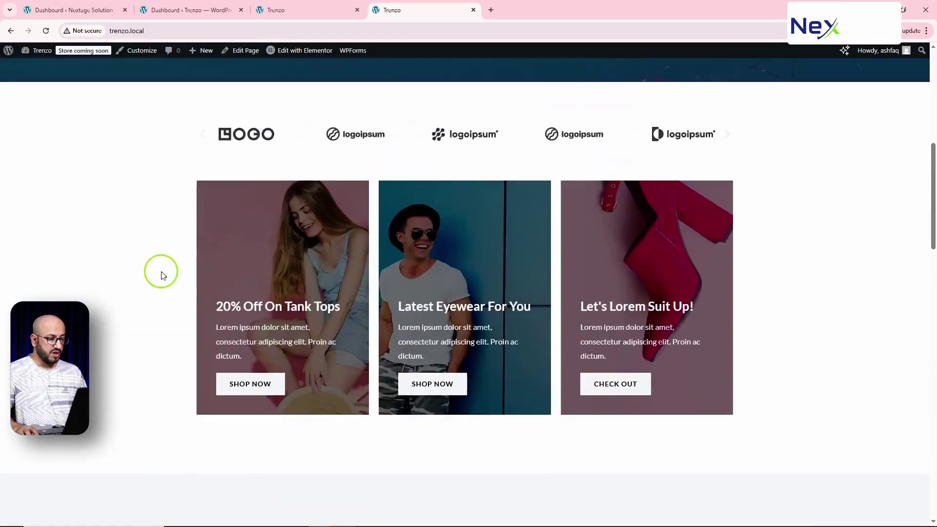
View the Women and Men product category pages with their price filter and category list, and return to the homepage.
scroll(167, 271, up, 8)
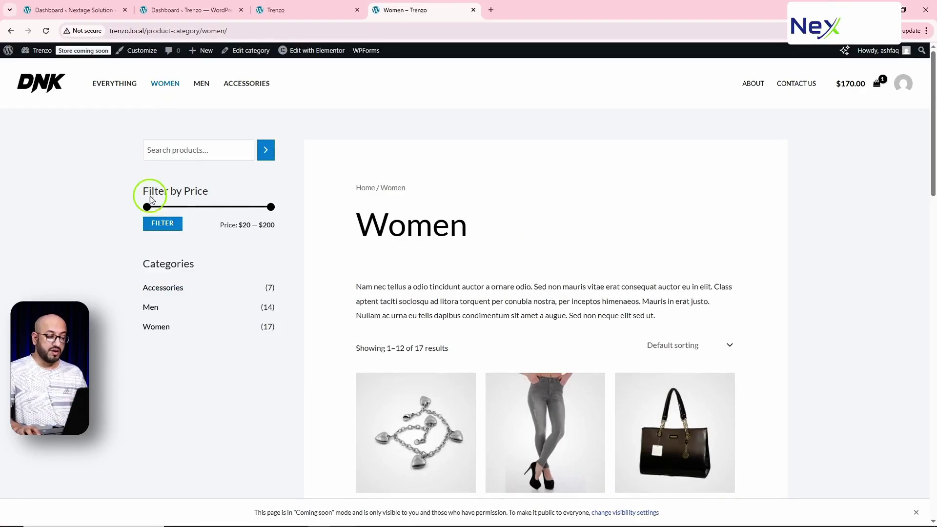
click(199, 85)
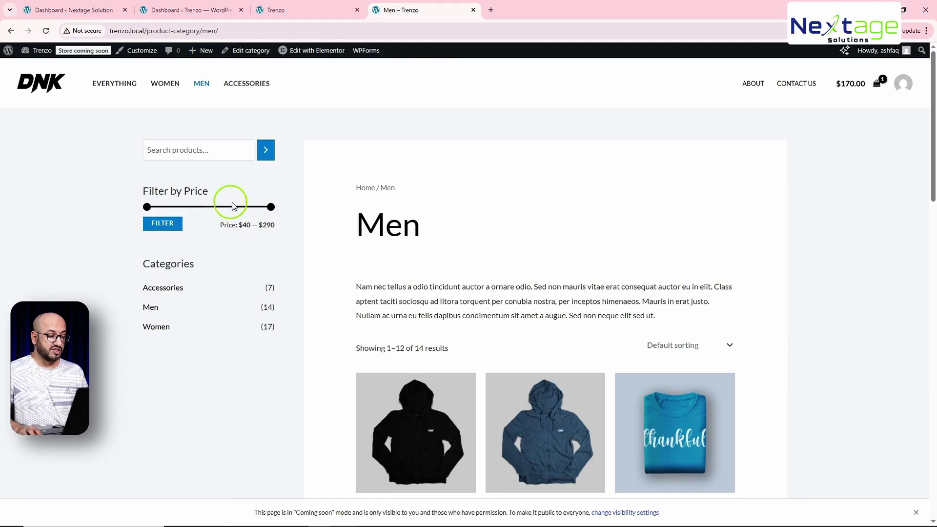
click(45, 84)
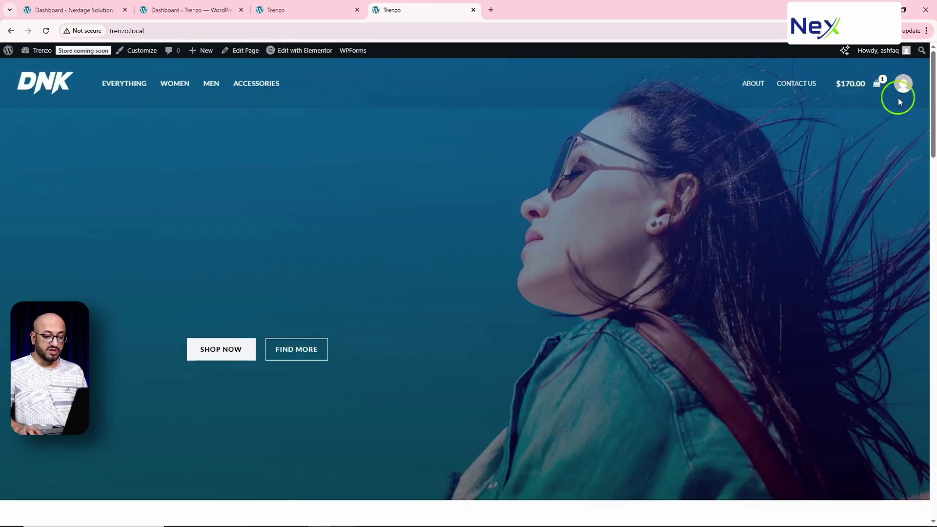
Open the shopping cart and its full cart page to examine the bracelet's line item, the coupon code field and the cart totals.
click(878, 84)
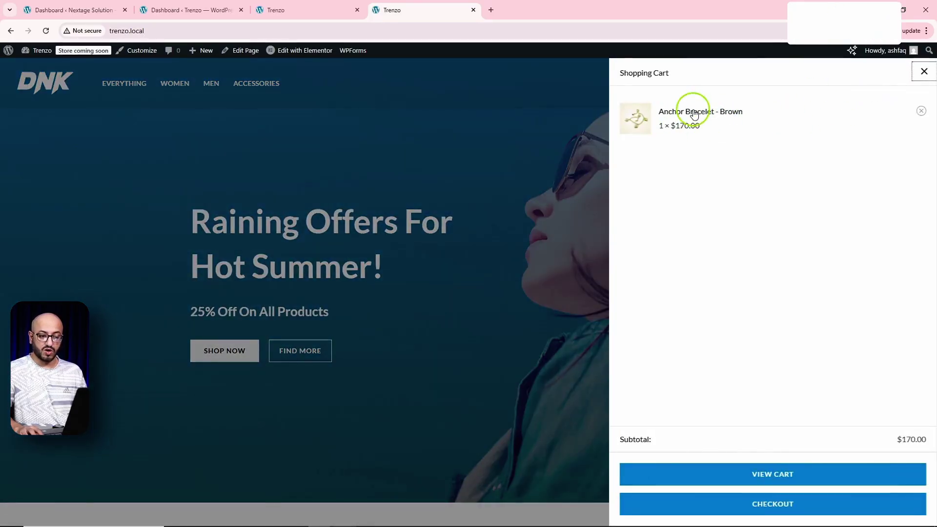
click(783, 476)
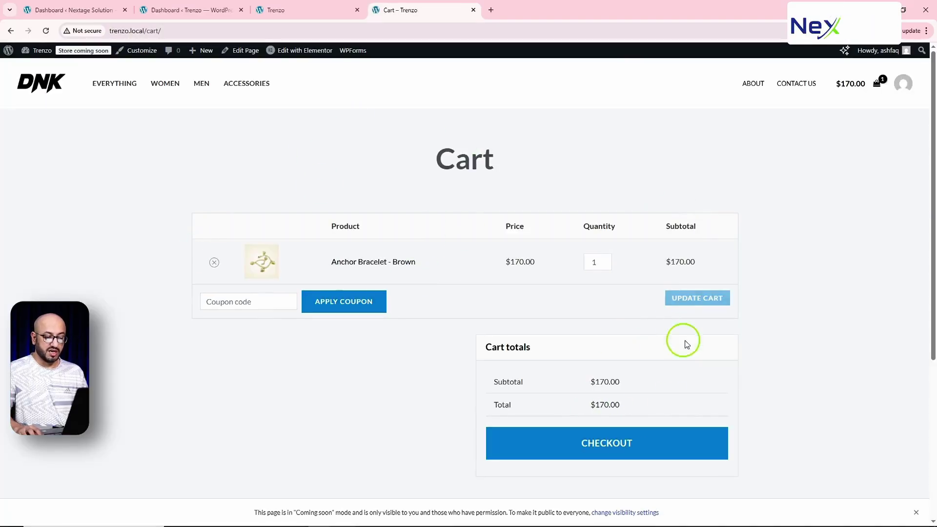
scroll(680, 342, down, 2)
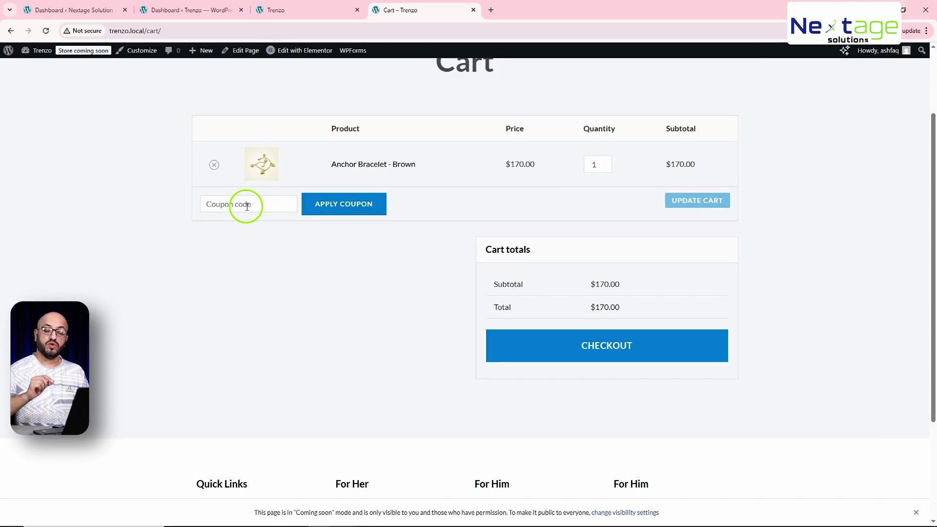
click(229, 203)
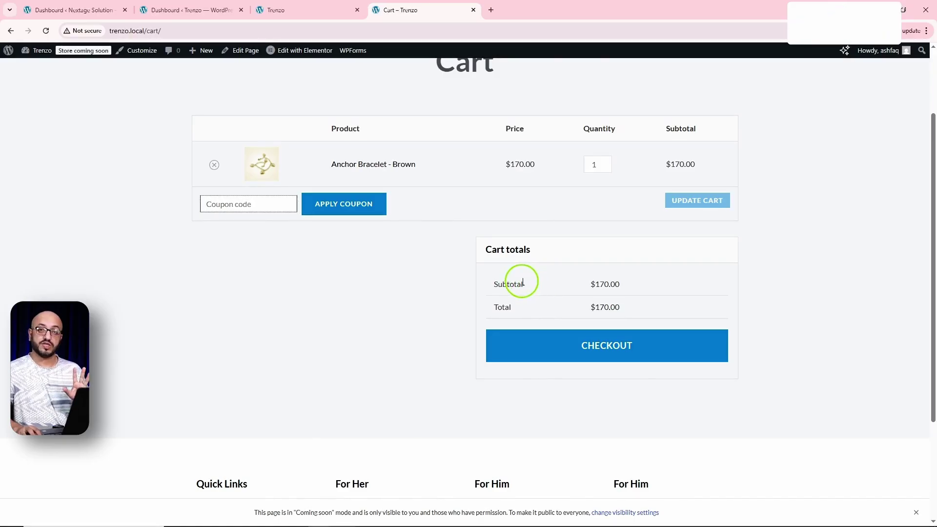
Proceed to checkout, review the billing details, order summary and payment sections, and leave for the homepage through the site logo.
click(605, 352)
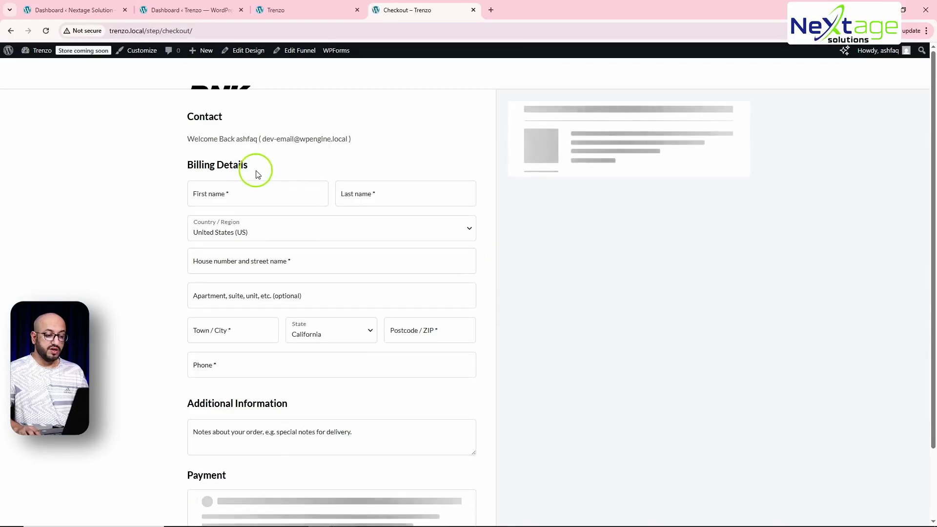
scroll(271, 313, down, 2)
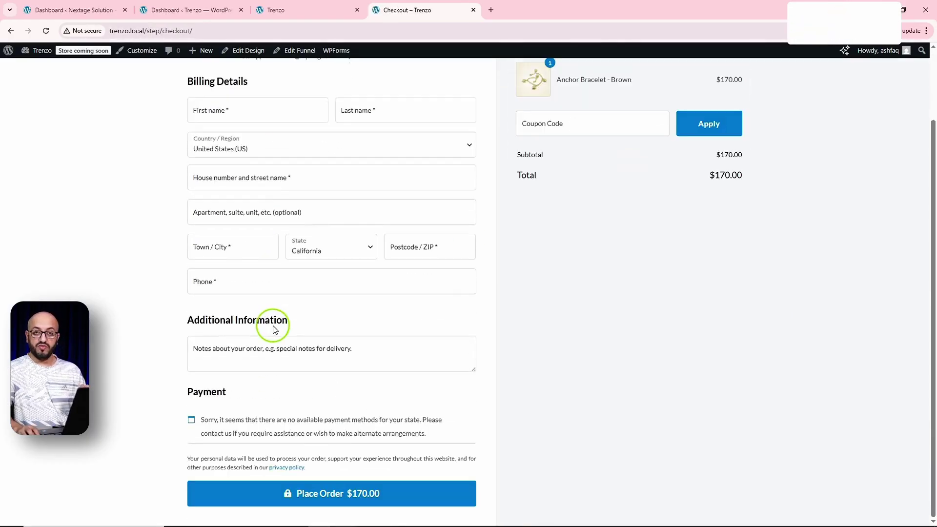
scroll(400, 263, up, 2)
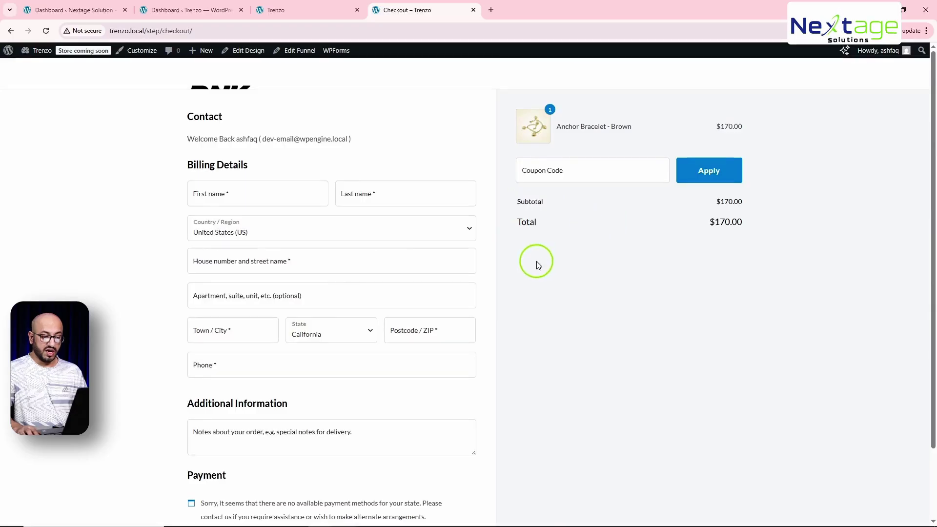
scroll(439, 298, down, 1)
scroll(412, 308, down, 1)
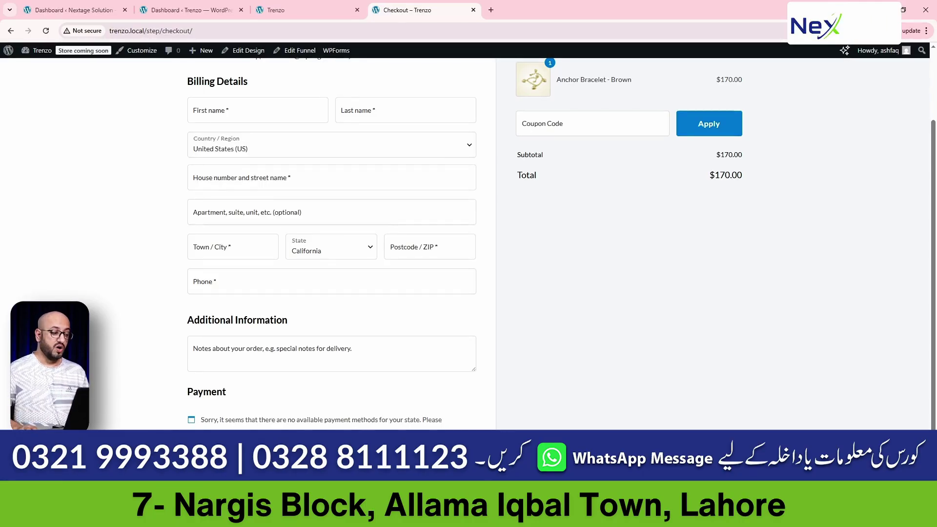
scroll(220, 369, up, 3)
click(220, 91)
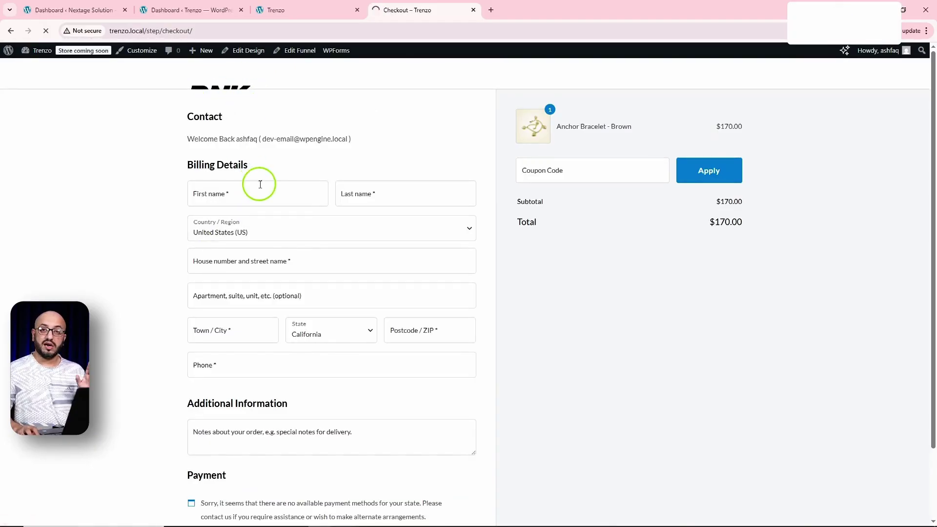